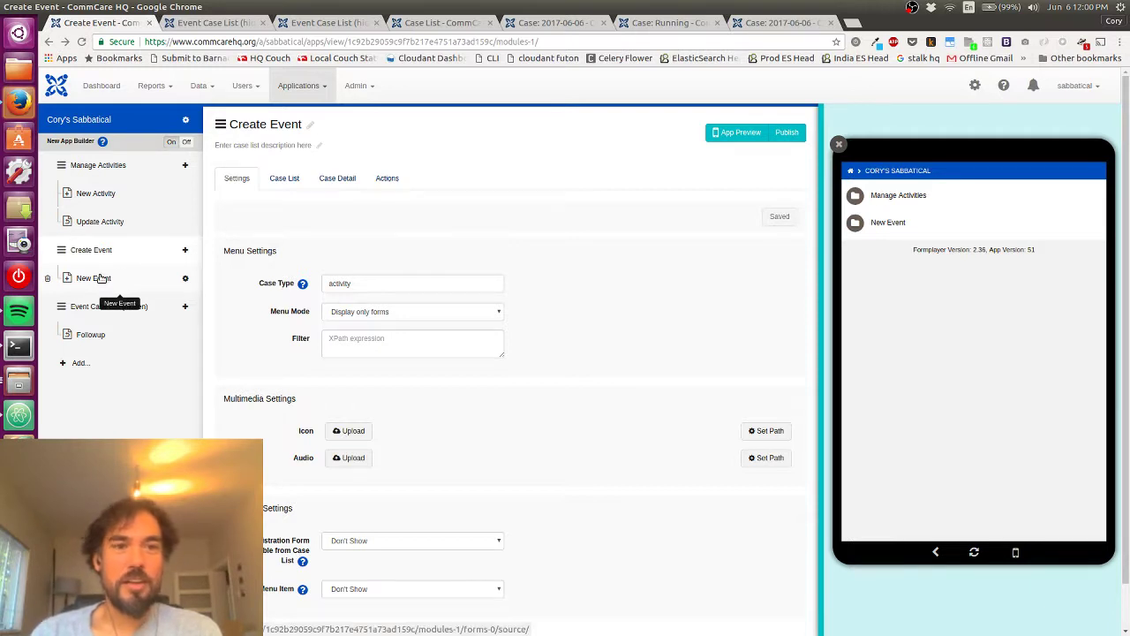
# - Open the New Event form under the Create Event module in the sidebar
pyautogui.click(102, 278)
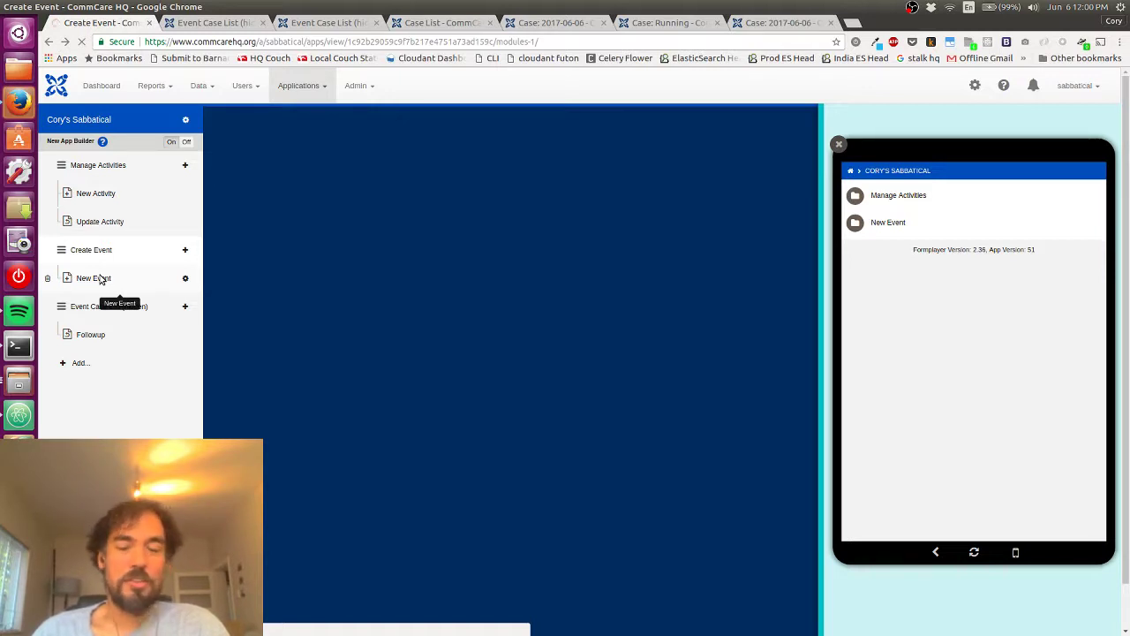
# - Open the New Event form in the builder and start New Event for Surfing in App Preview
pyautogui.click(100, 279)
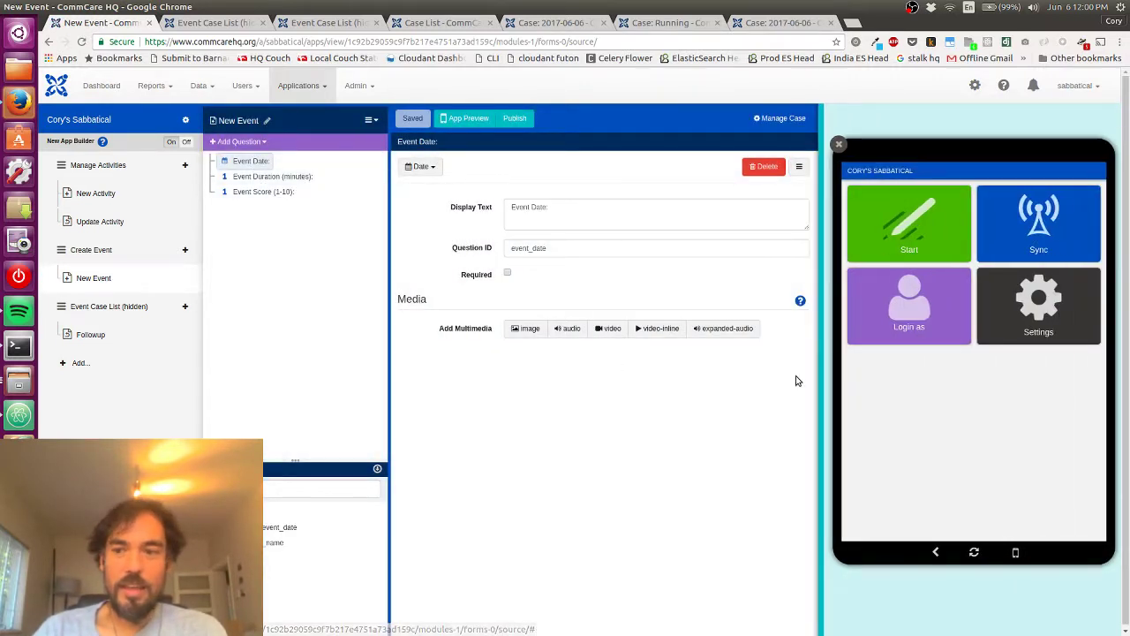
pyautogui.click(909, 240)
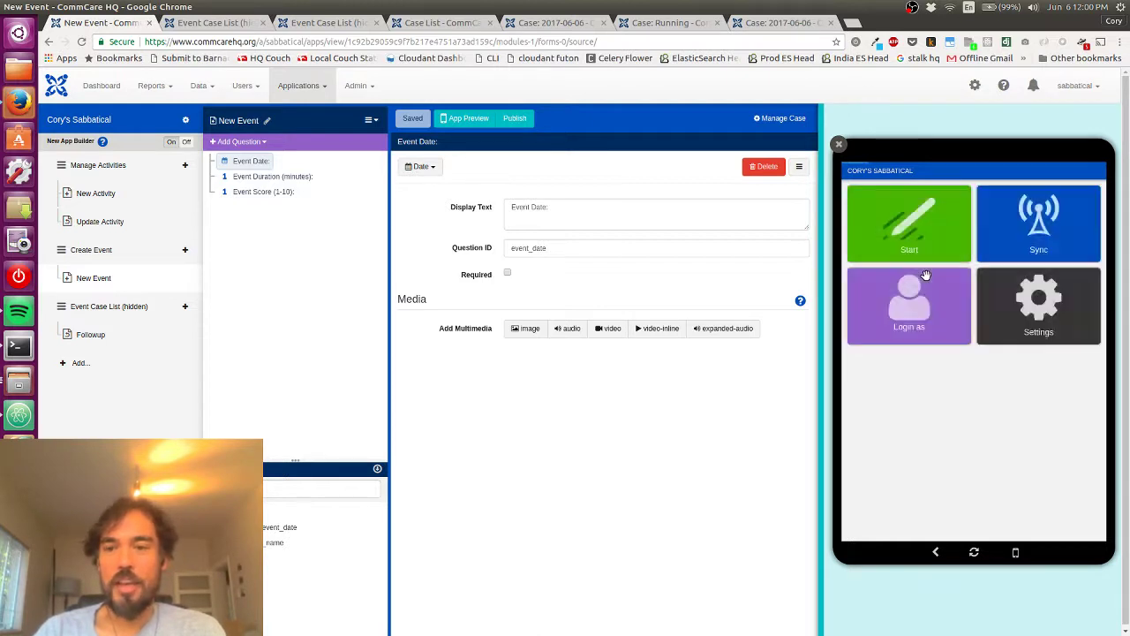
pyautogui.click(909, 228)
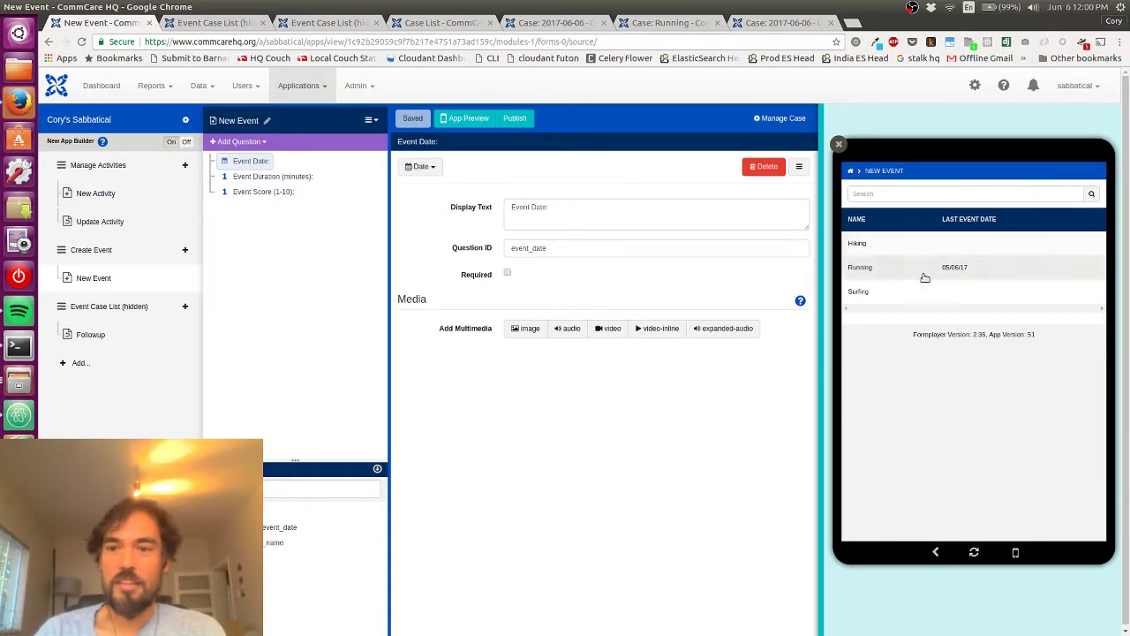
pyautogui.click(928, 294)
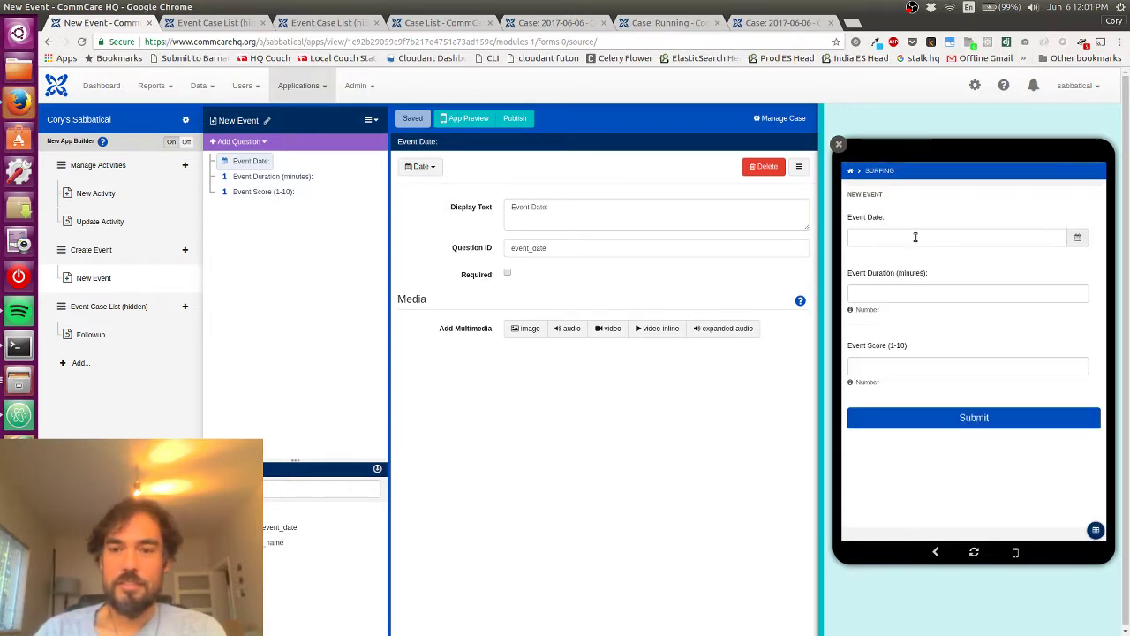
# - Submit a test event with score 1000 and date 06/06/2017
pyautogui.click(923, 370)
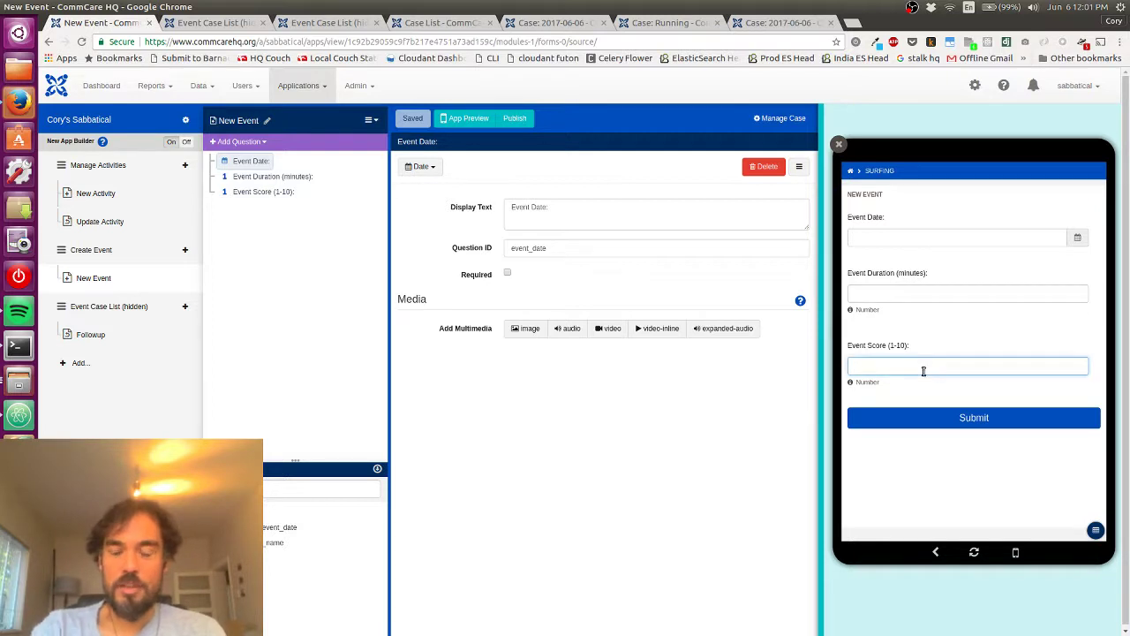
pyautogui.write('1000')
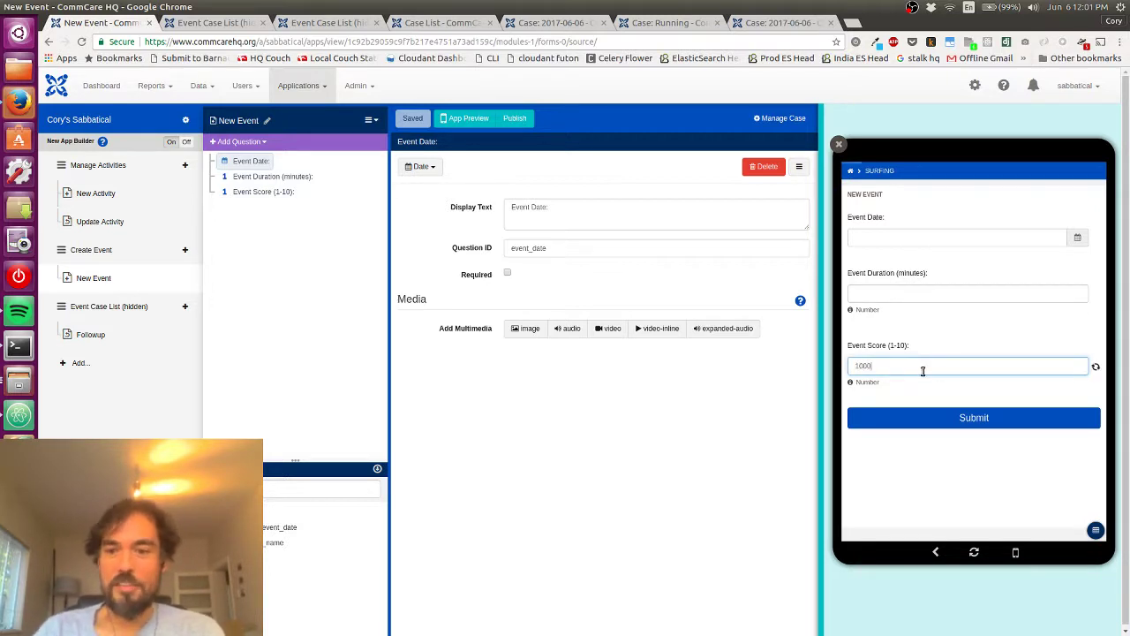
pyautogui.click(912, 235)
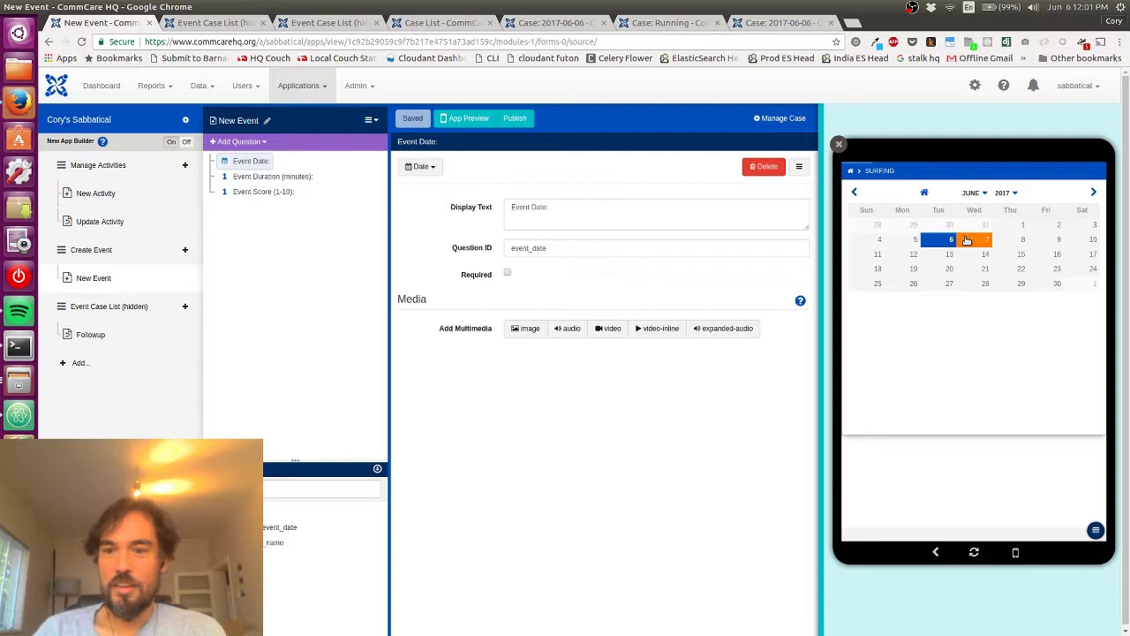
pyautogui.click(948, 234)
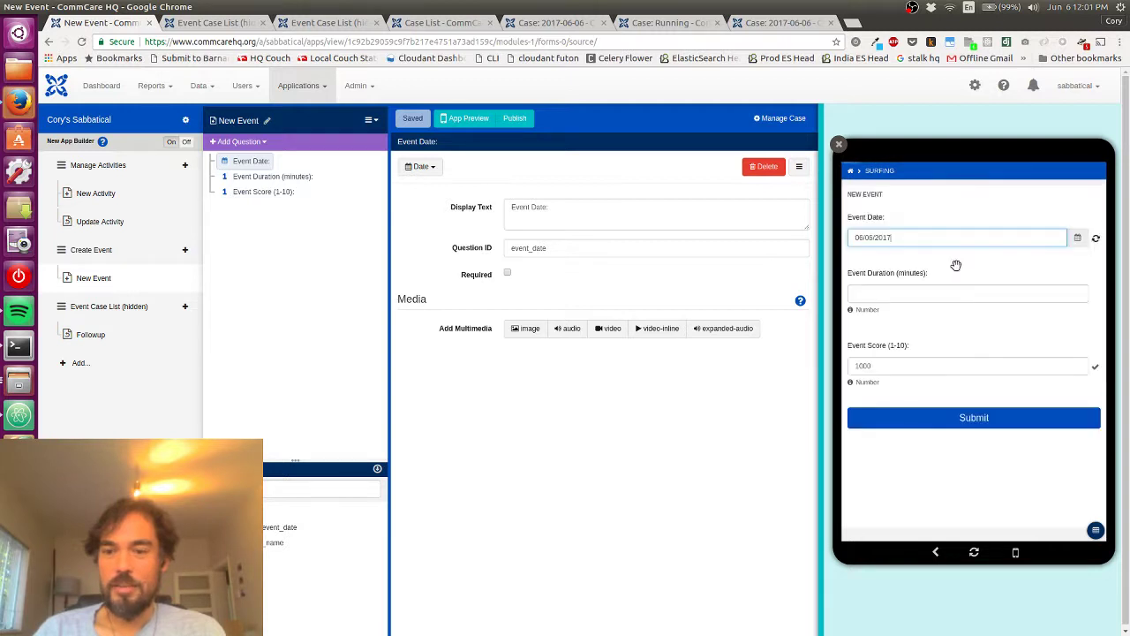
pyautogui.click(976, 418)
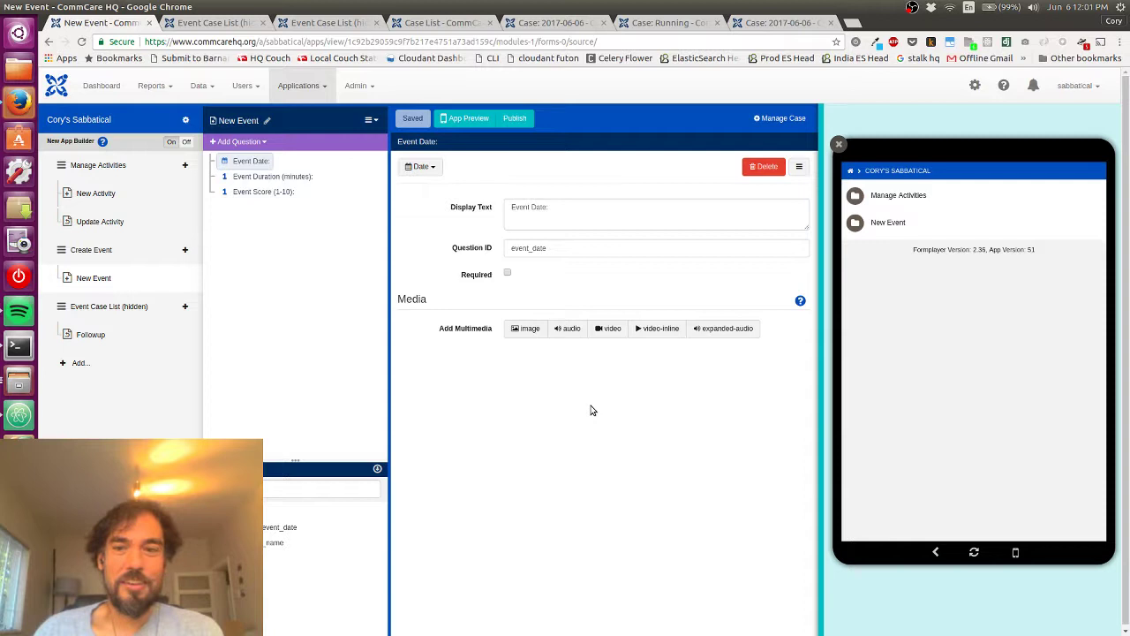
# - Select the Event Score (1-10) question and show its Logic section, focusing Validation Condition
pyautogui.click(271, 193)
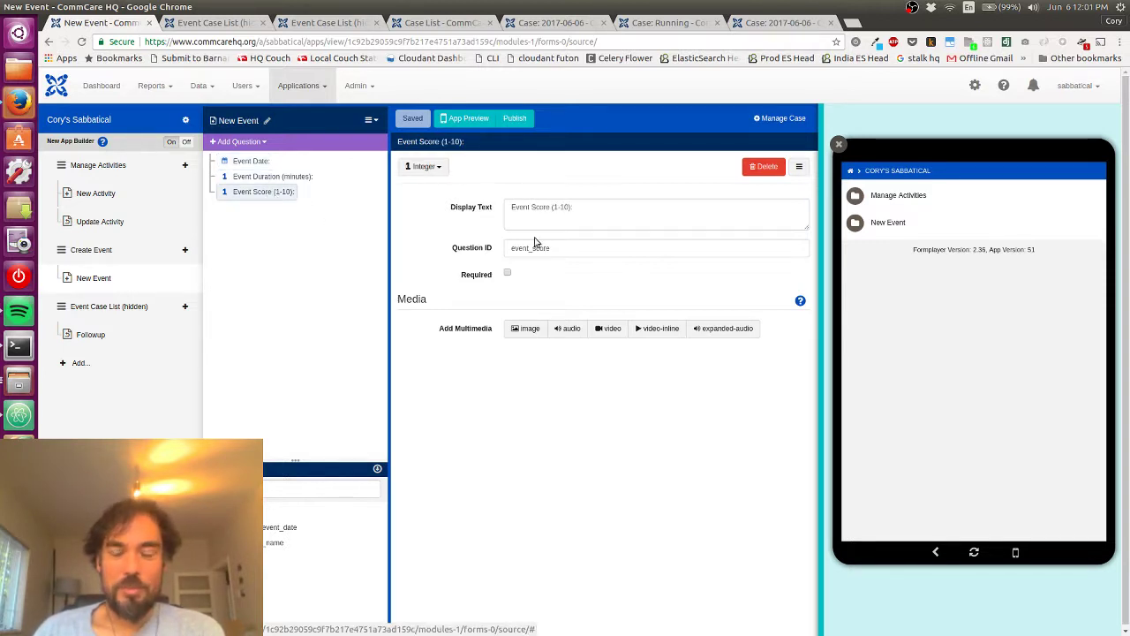
pyautogui.click(802, 167)
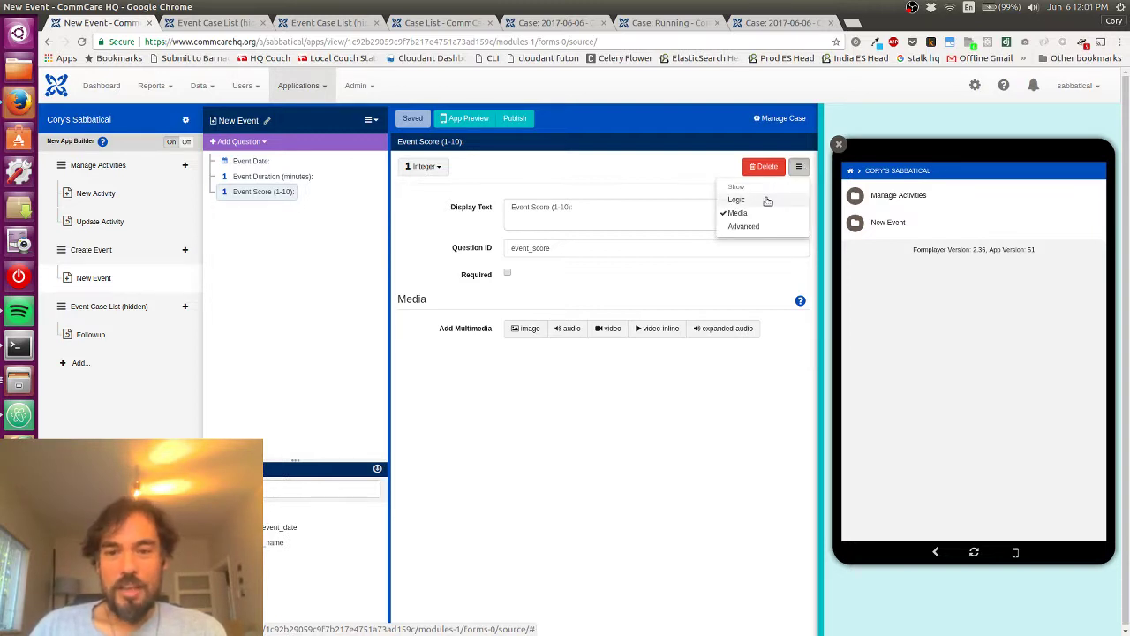
pyautogui.click(738, 199)
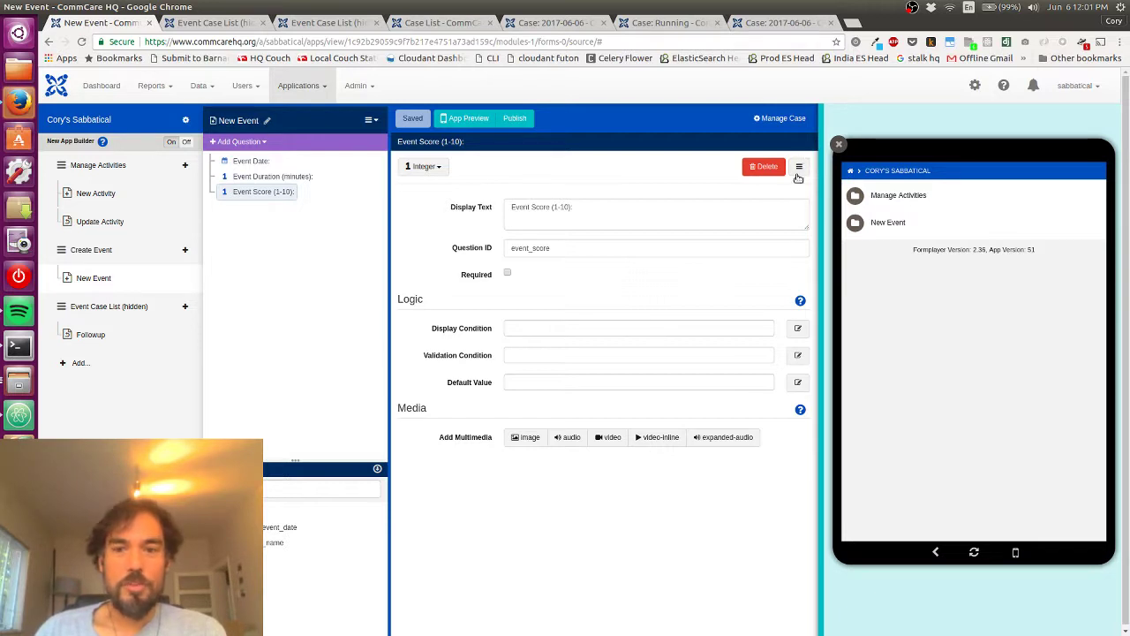
pyautogui.click(798, 172)
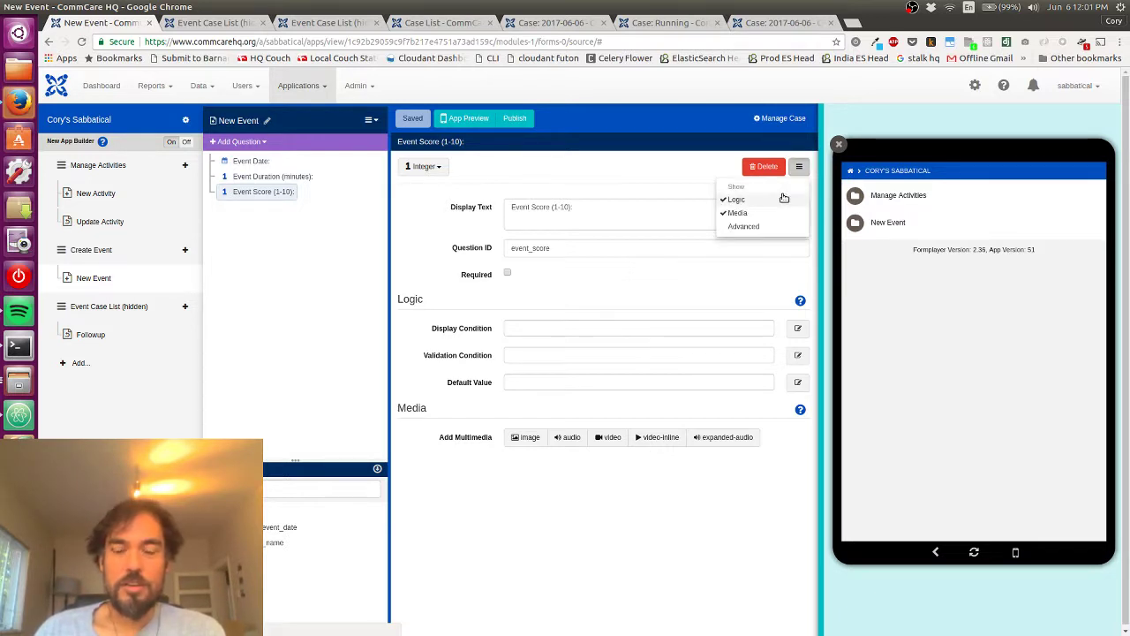
pyautogui.click(784, 198)
pyautogui.click(798, 167)
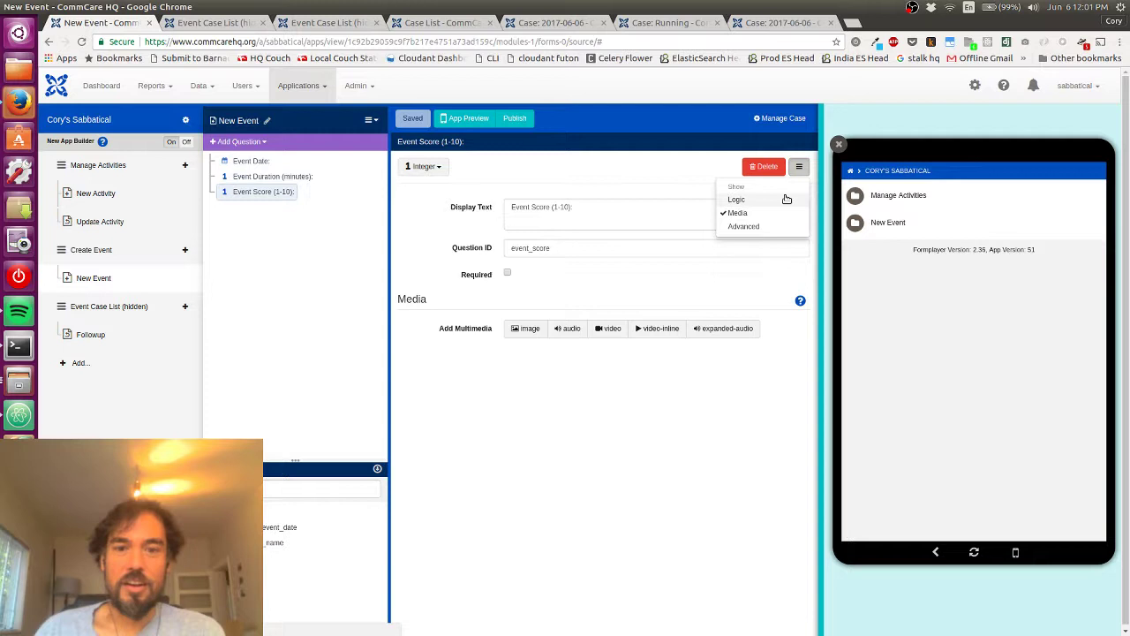
pyautogui.click(786, 199)
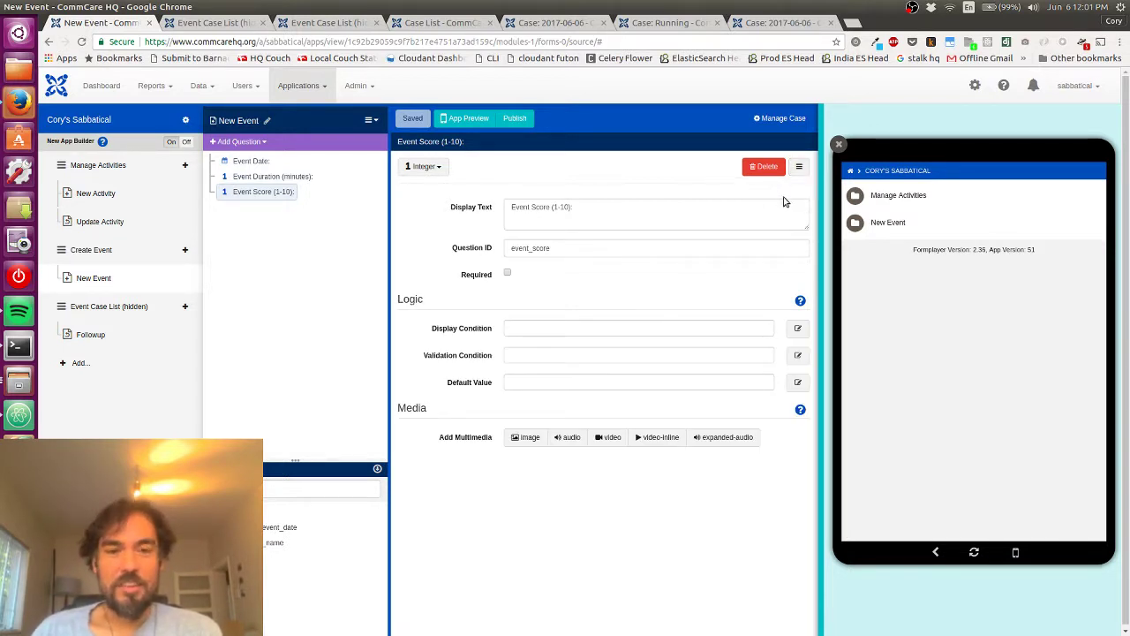
pyautogui.click(575, 356)
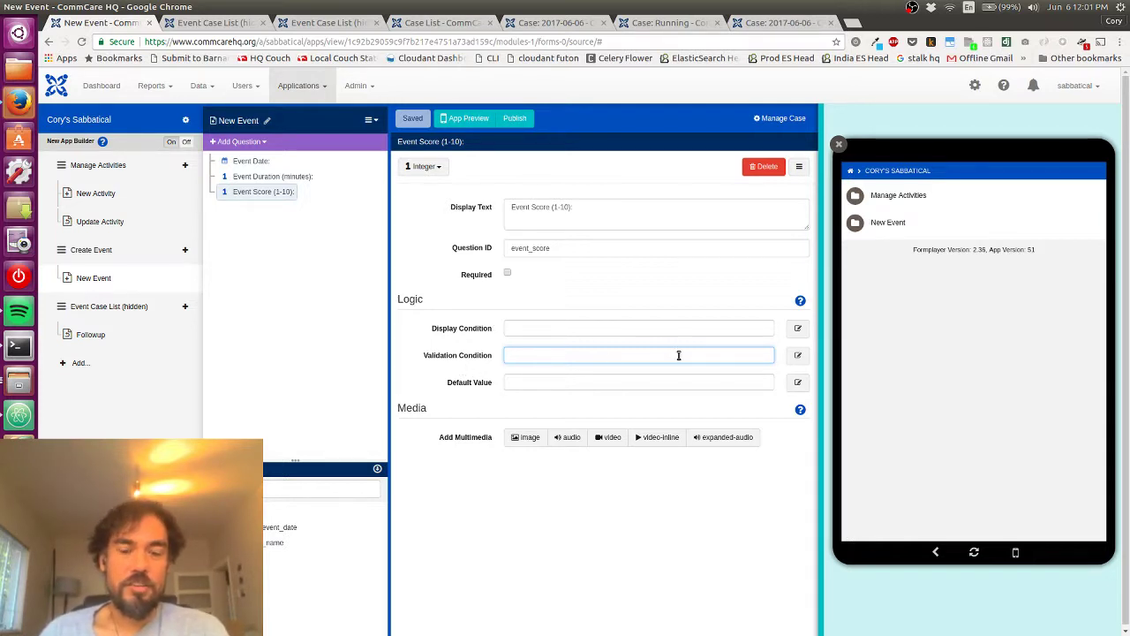
# - In the expression editor, build the first rule: Event Score >= 0
pyautogui.click(797, 355)
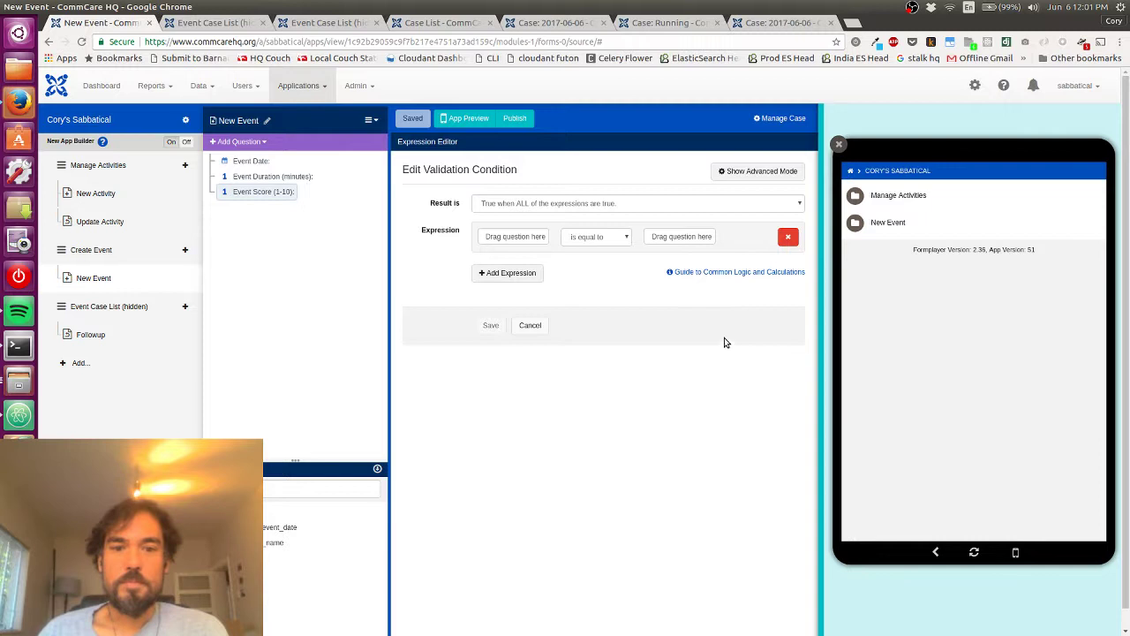
pyautogui.click(493, 236)
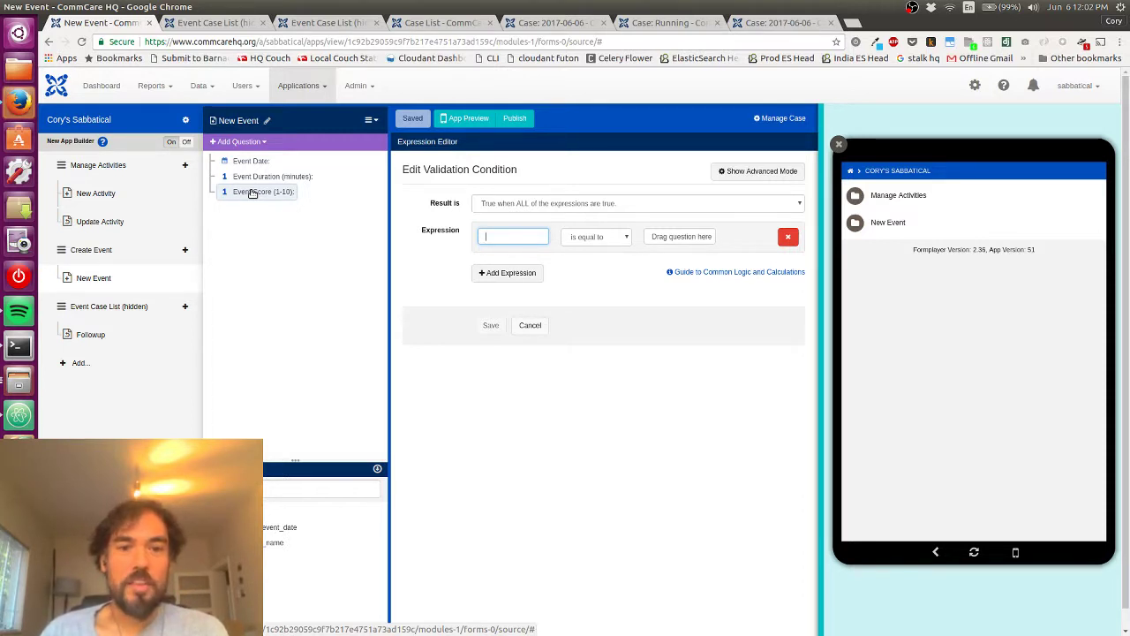
pyautogui.moveTo(254, 192); pyautogui.dragTo(489, 236)
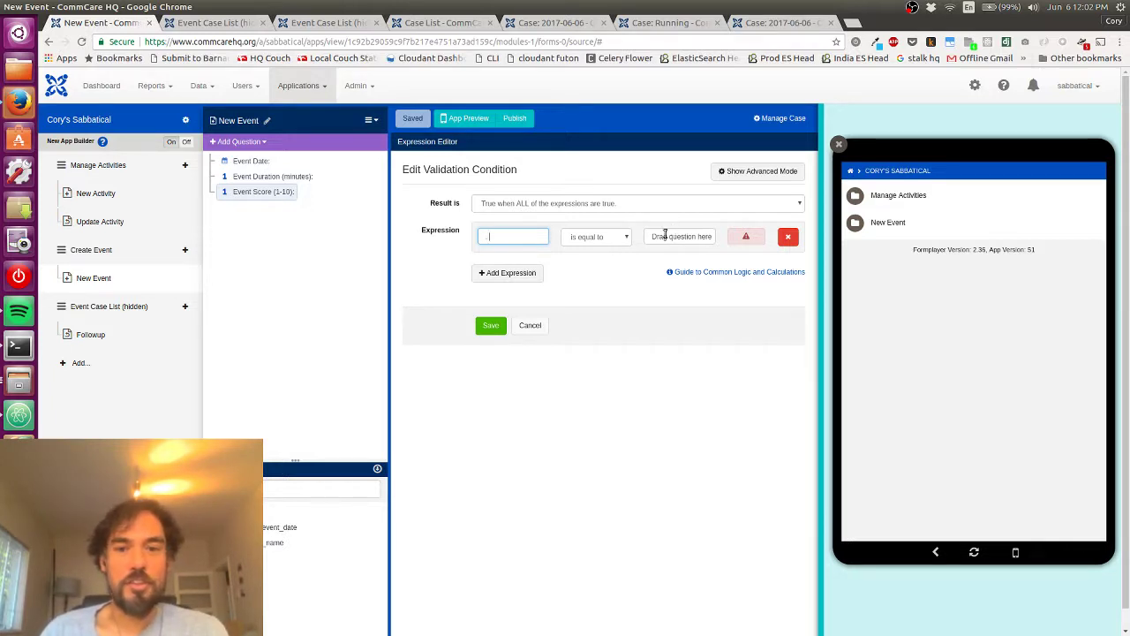
pyautogui.click(616, 240)
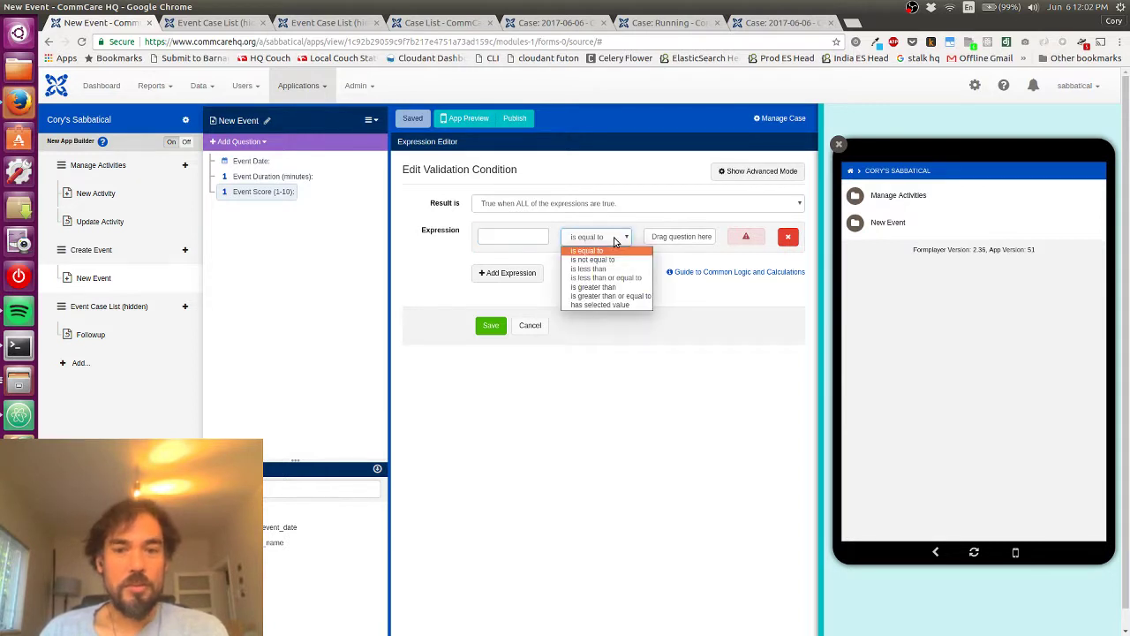
pyautogui.click(594, 288)
pyautogui.click(665, 237)
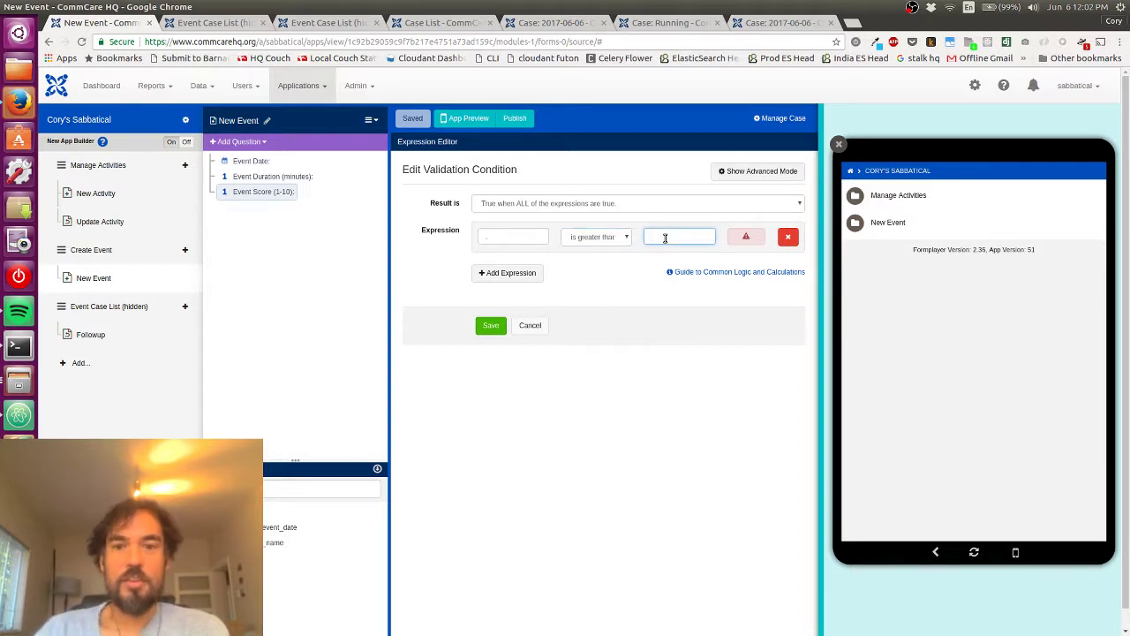
pyautogui.write('0')
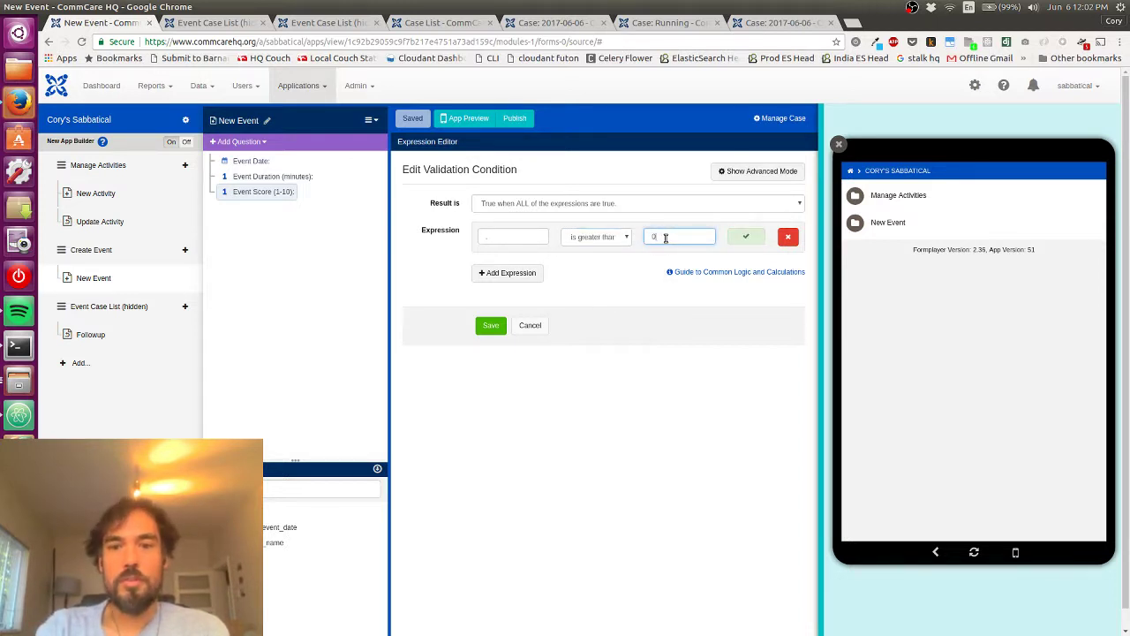
# - Add a second rule <= 10 and save the validation condition
pyautogui.click(510, 273)
pyautogui.click(494, 265)
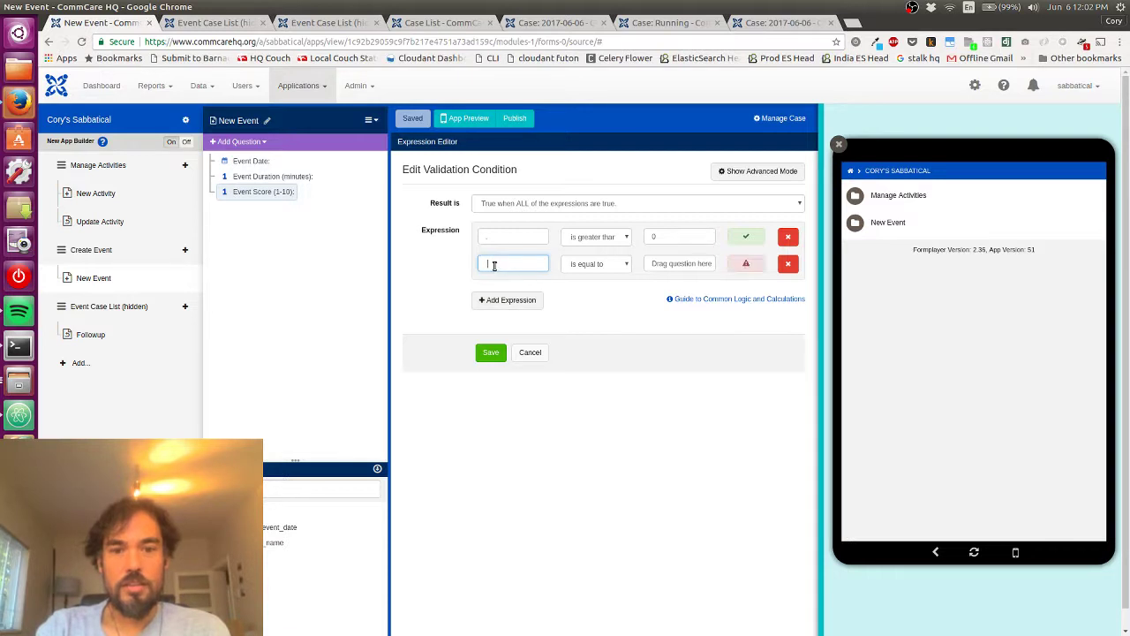
pyautogui.press('Tab')
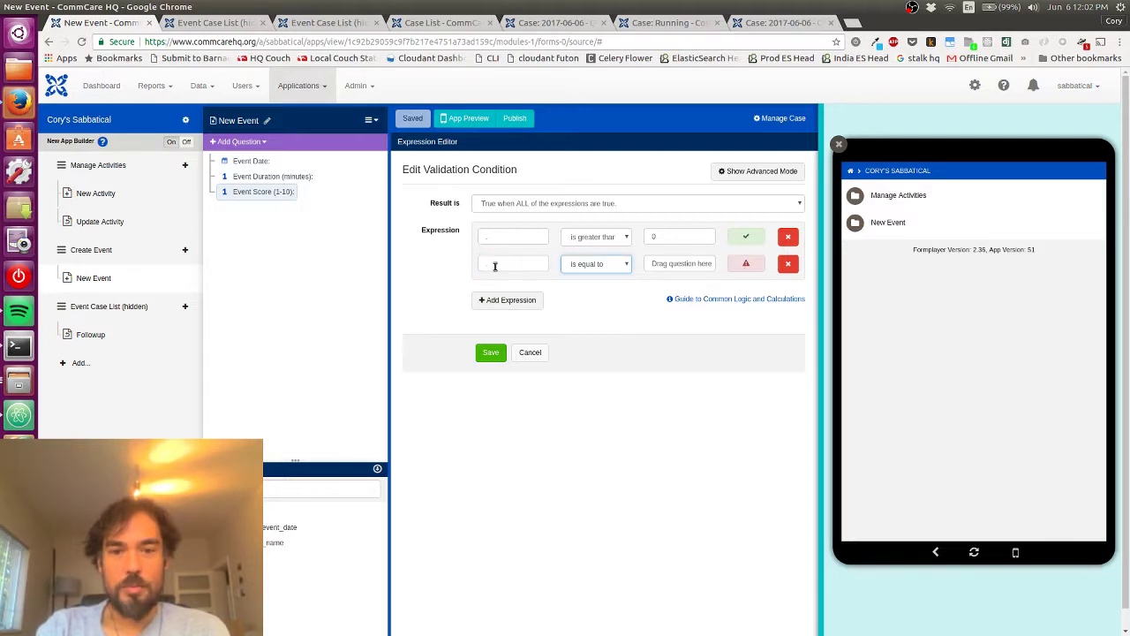
pyautogui.click(587, 264)
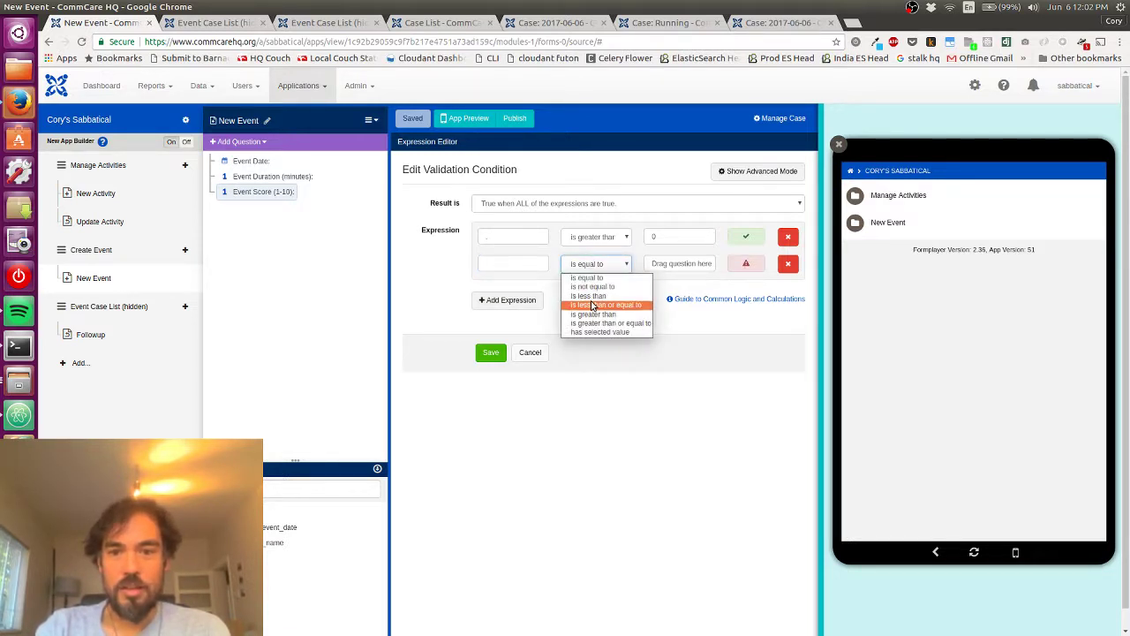
pyautogui.click(593, 305)
pyautogui.click(666, 267)
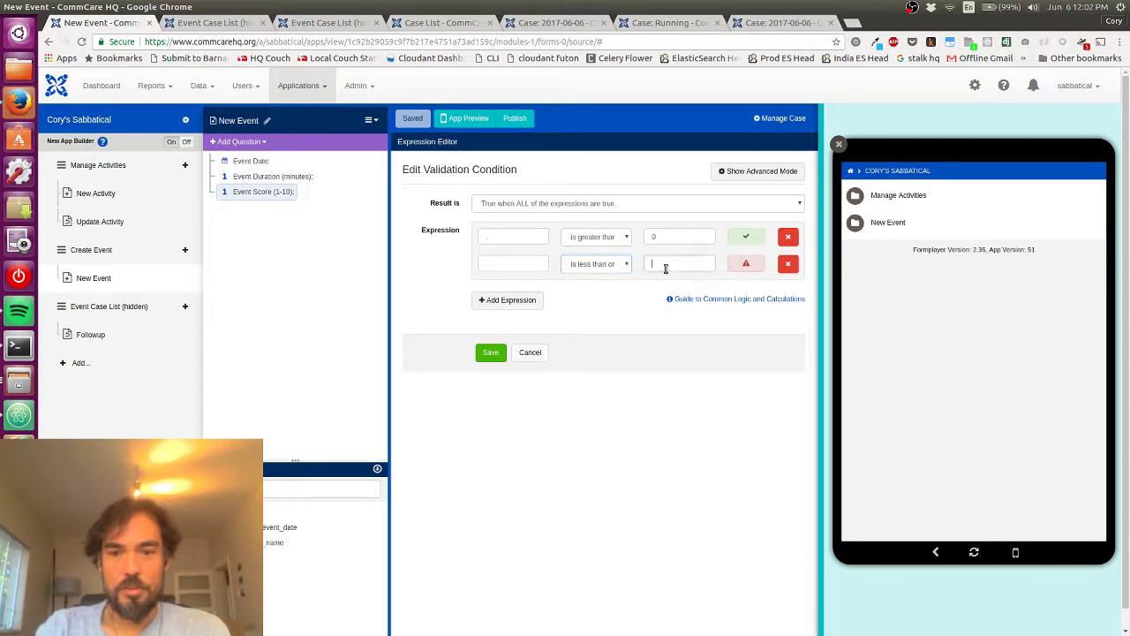
pyautogui.write('10')
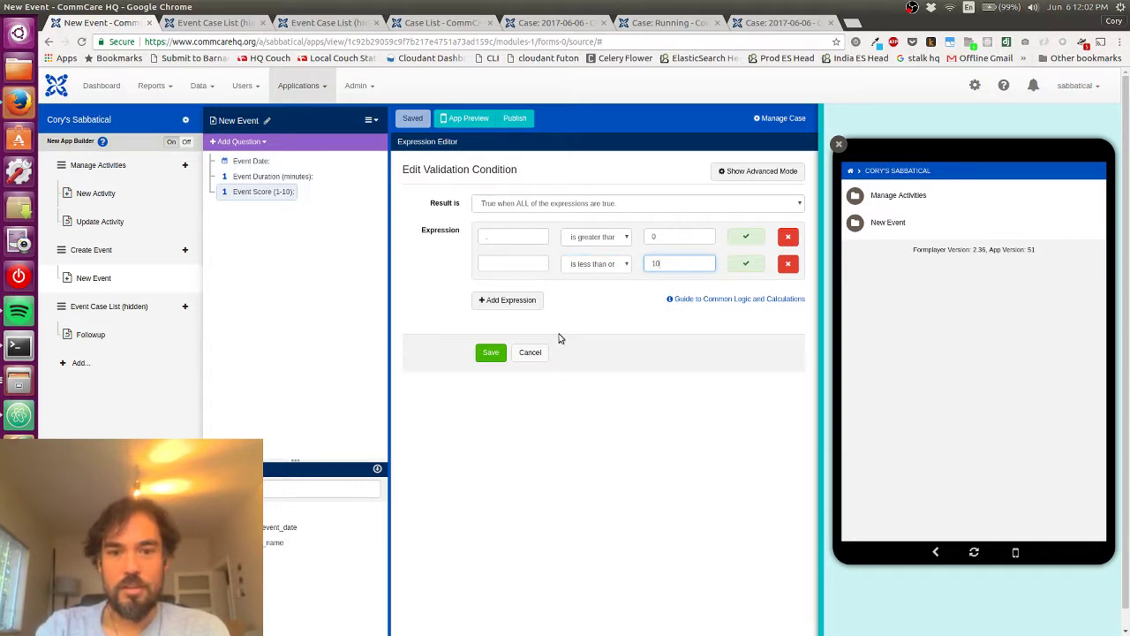
pyautogui.click(491, 352)
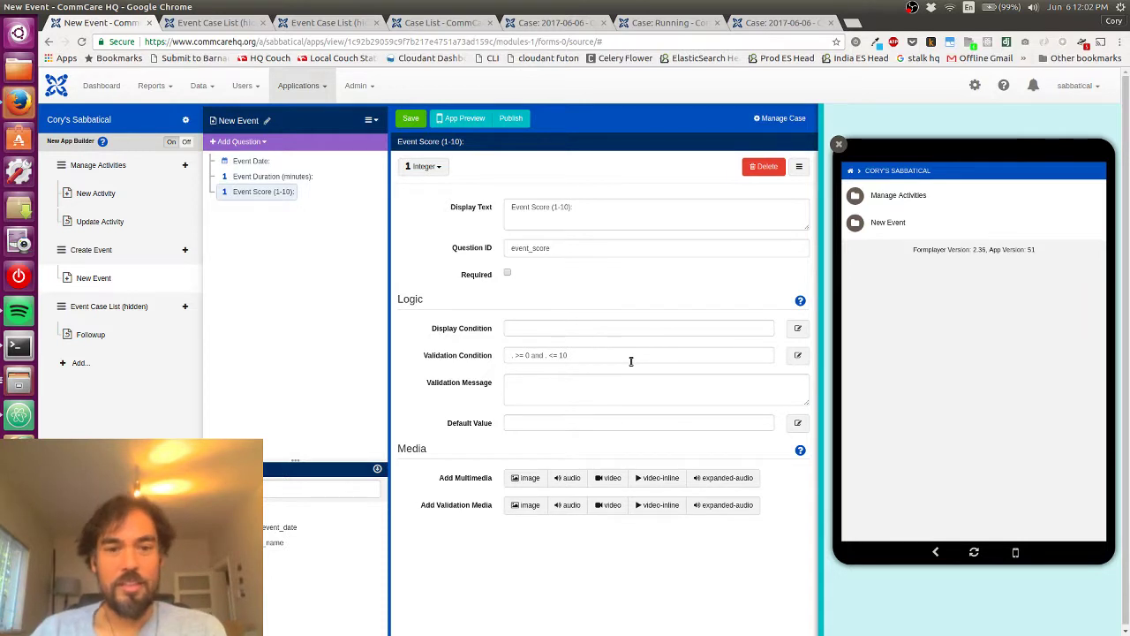
# - Review the Event Score validation condition '. >= 0 and . <= 10'
pyautogui.click(629, 356)
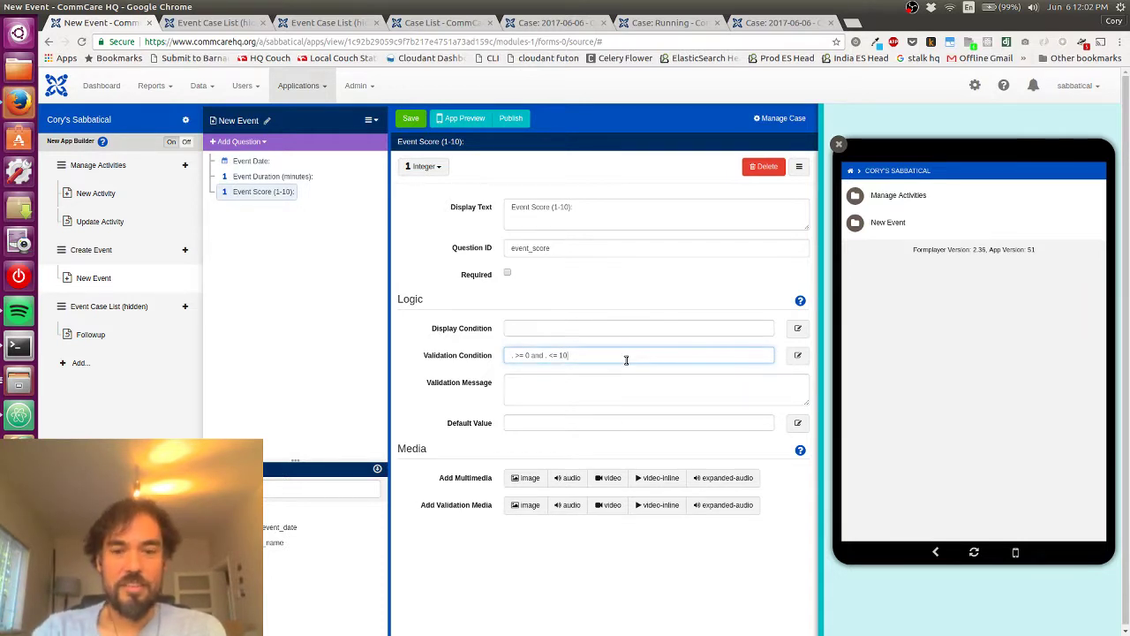
pyautogui.hotkey('ctrl', 'a')
pyautogui.click(626, 359)
pyautogui.hotkey('ctrl', 'a')
pyautogui.click(626, 359)
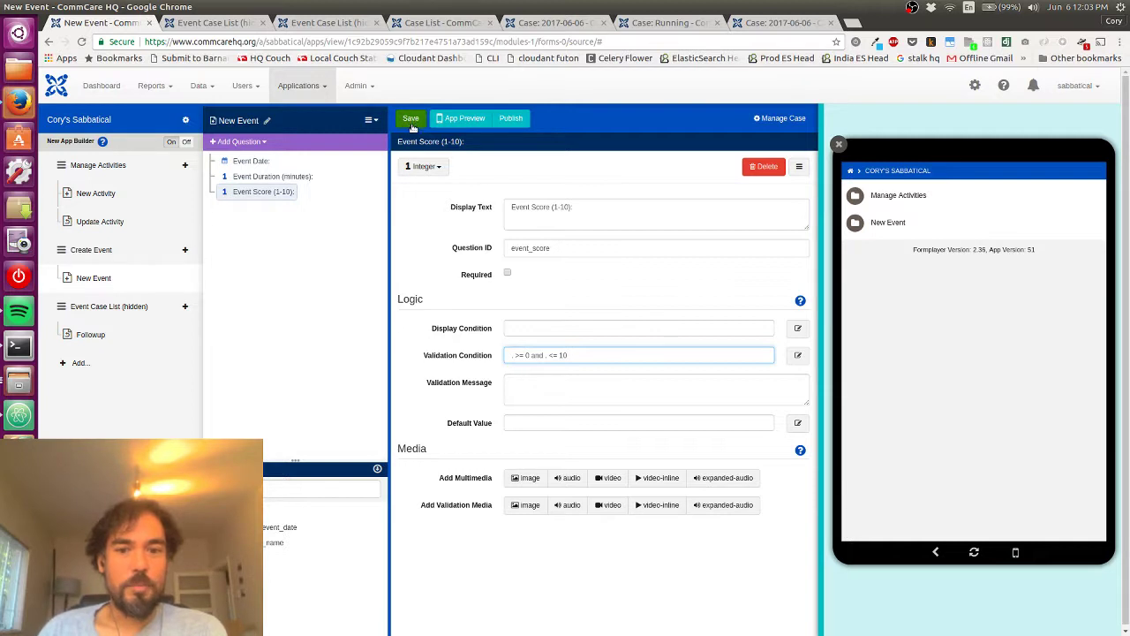
# - Relabel the question 'Event Score (0-10):' and save the form
pyautogui.click(586, 210)
pyautogui.press('BackSpace')
pyautogui.write('0')
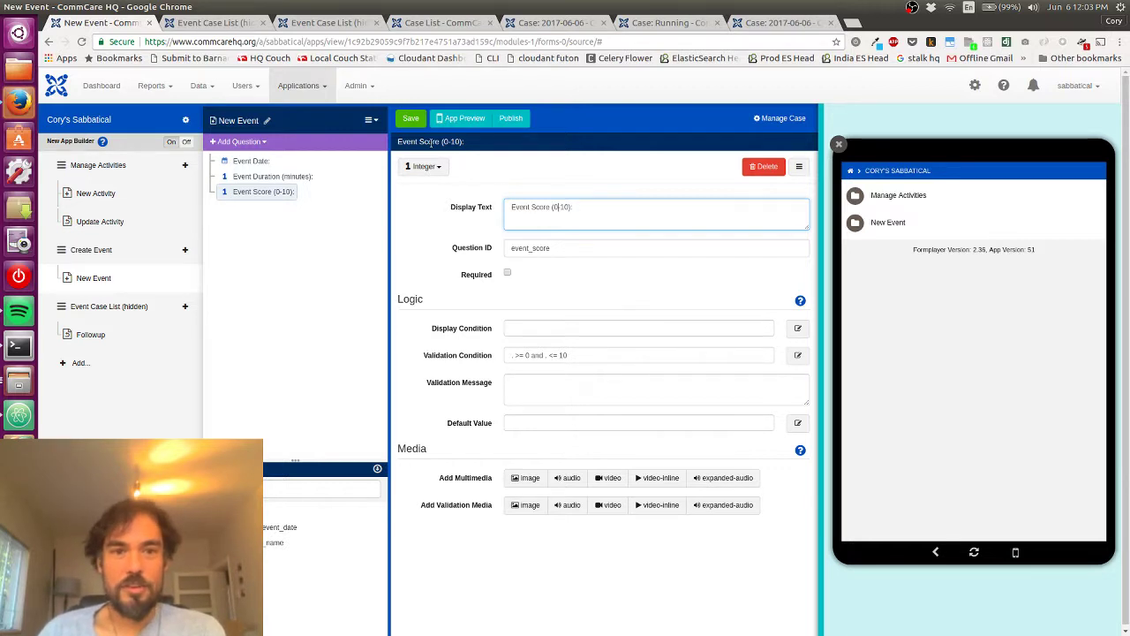
pyautogui.click(413, 122)
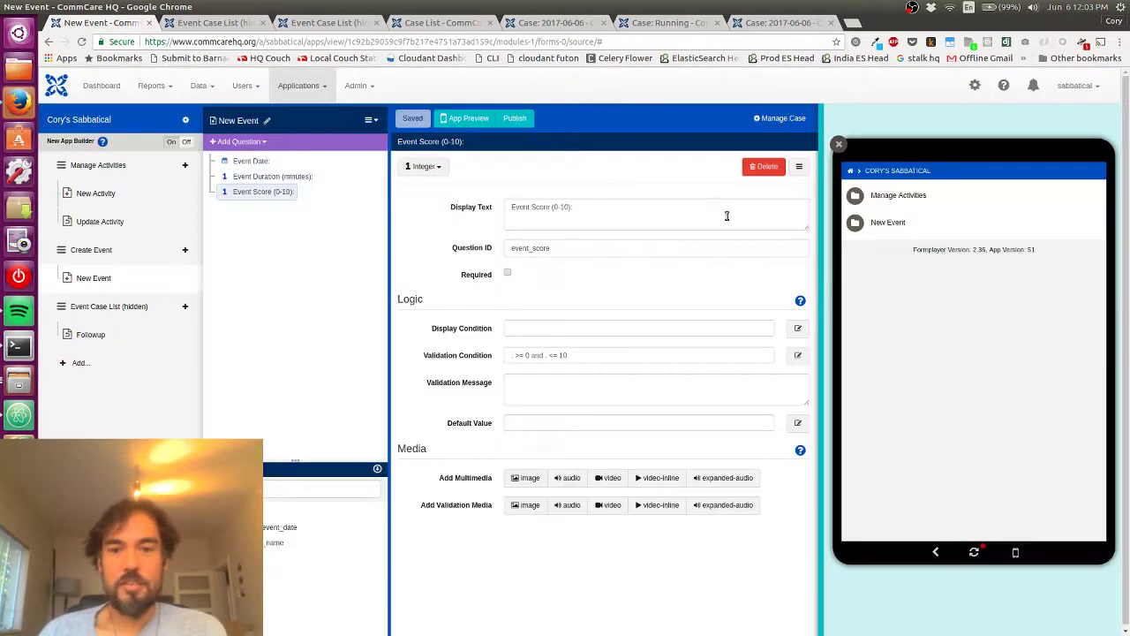
# - Reload App Preview, open New Event for Surfing, pick an event date and enter duration 50
pyautogui.click(974, 552)
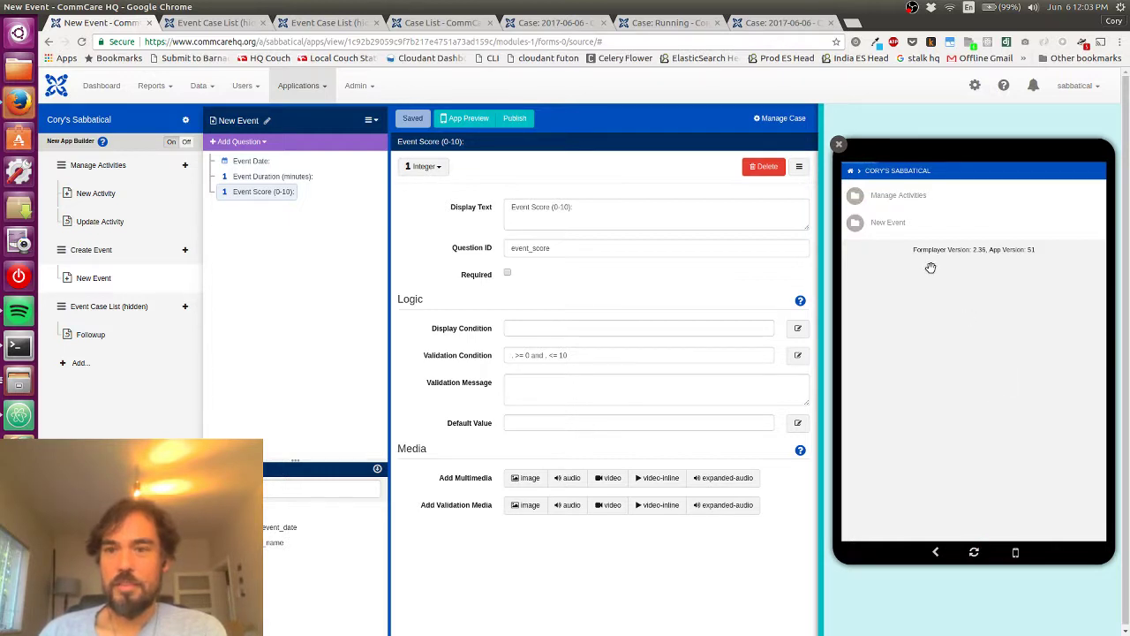
pyautogui.click(932, 225)
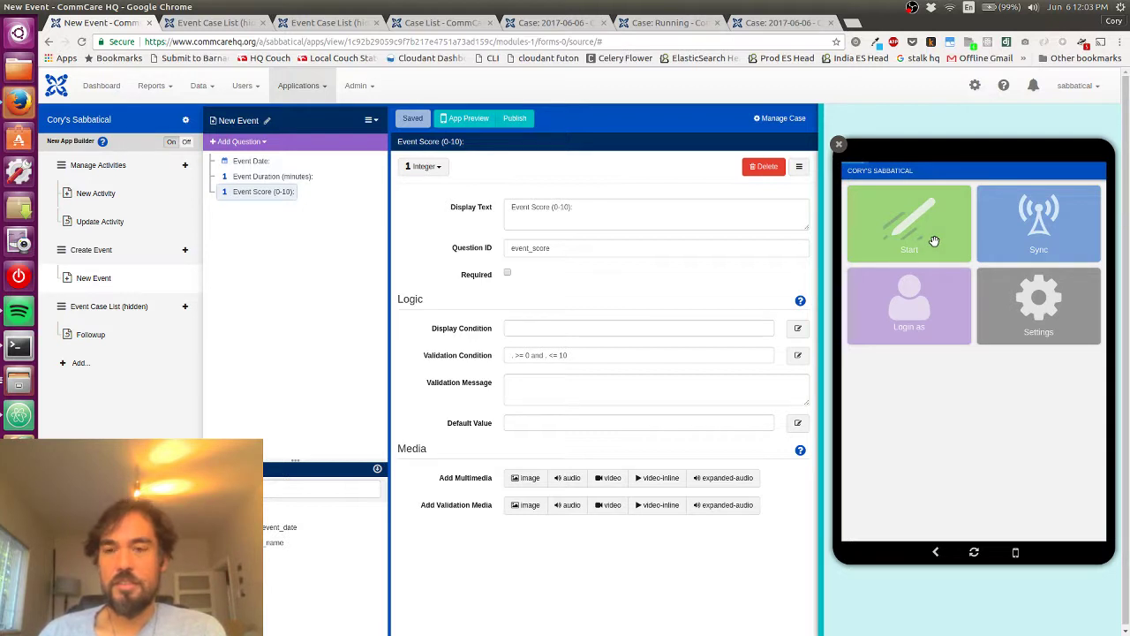
pyautogui.click(930, 231)
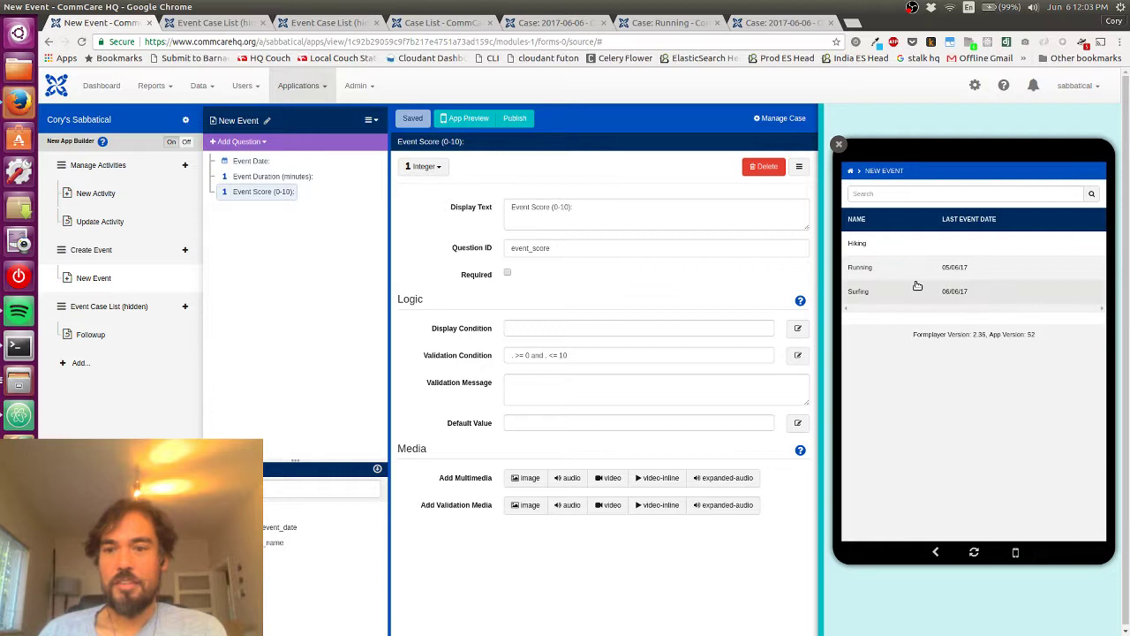
pyautogui.click(917, 291)
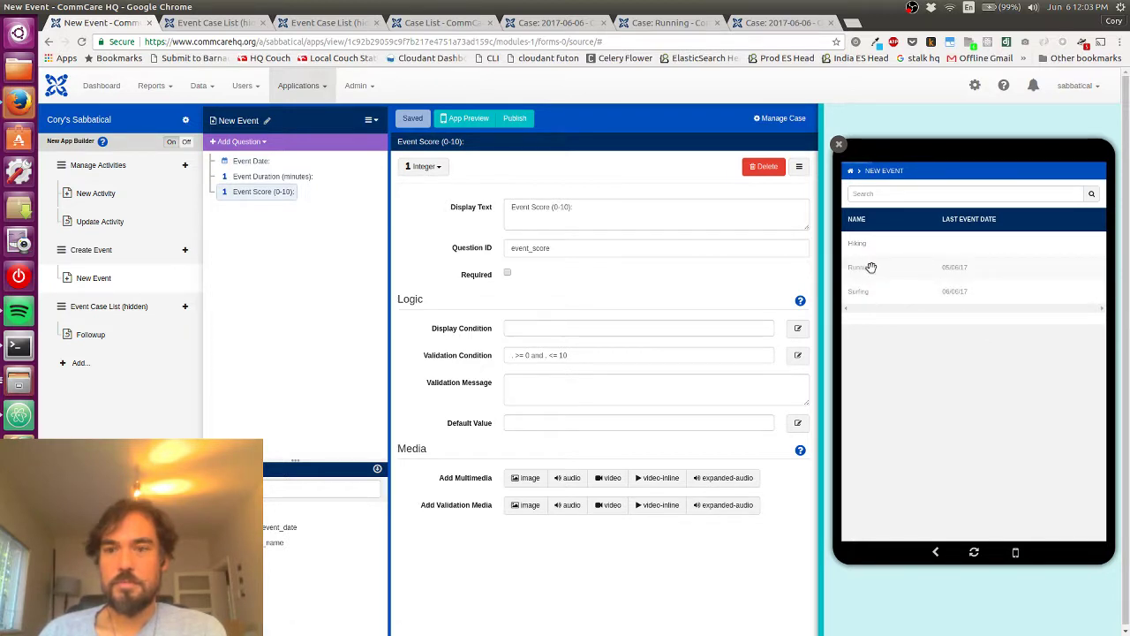
pyautogui.click(896, 240)
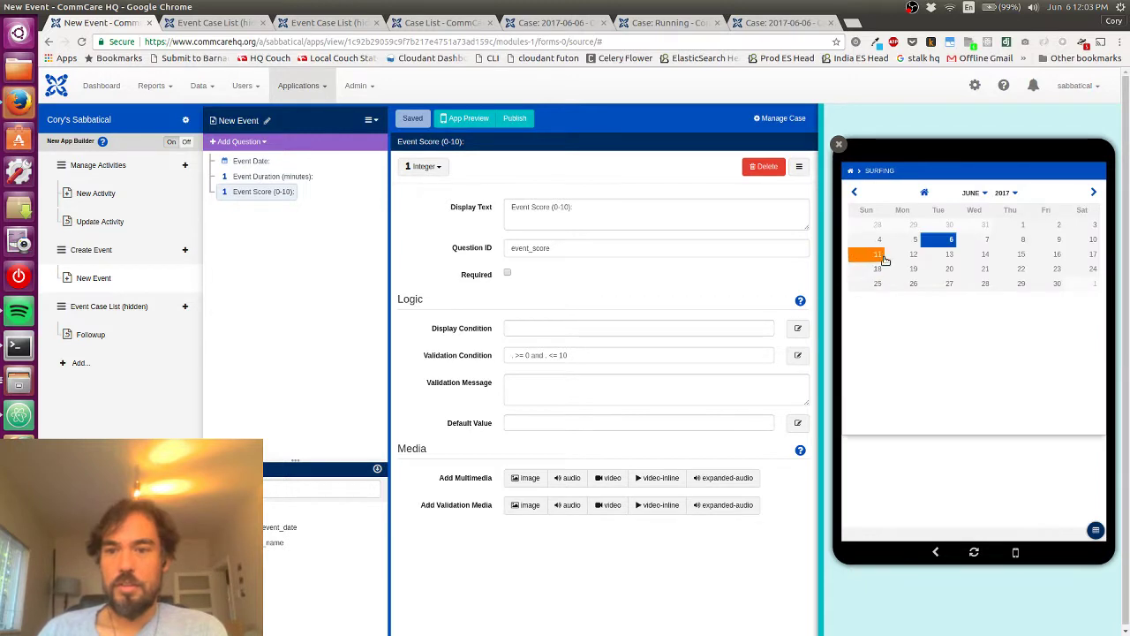
pyautogui.click(917, 241)
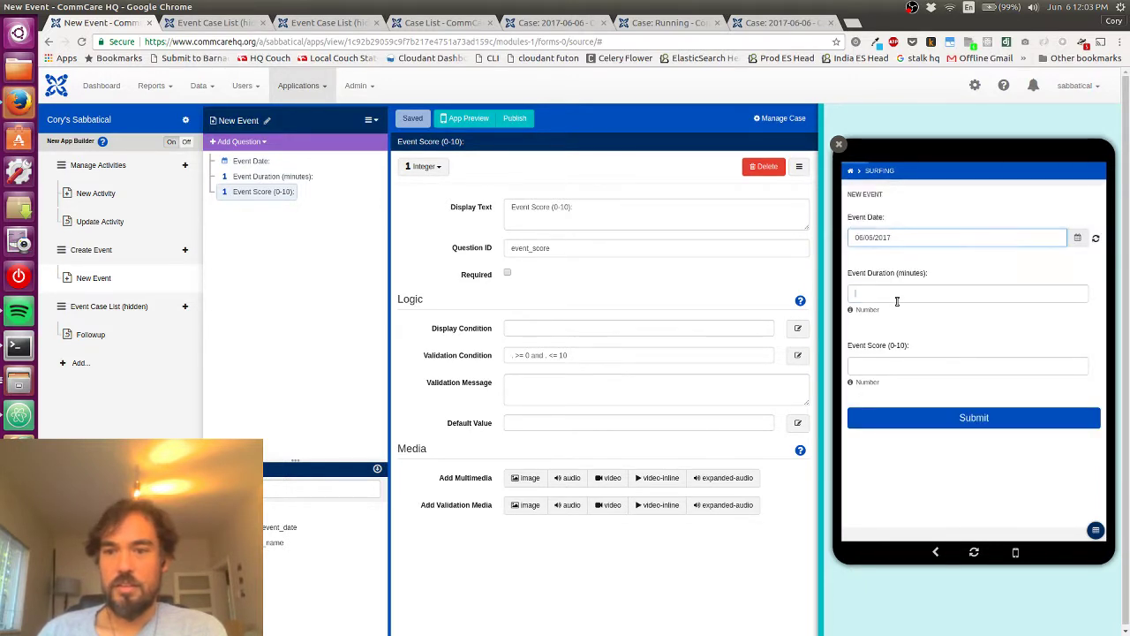
pyautogui.click(897, 299)
pyautogui.write('50')
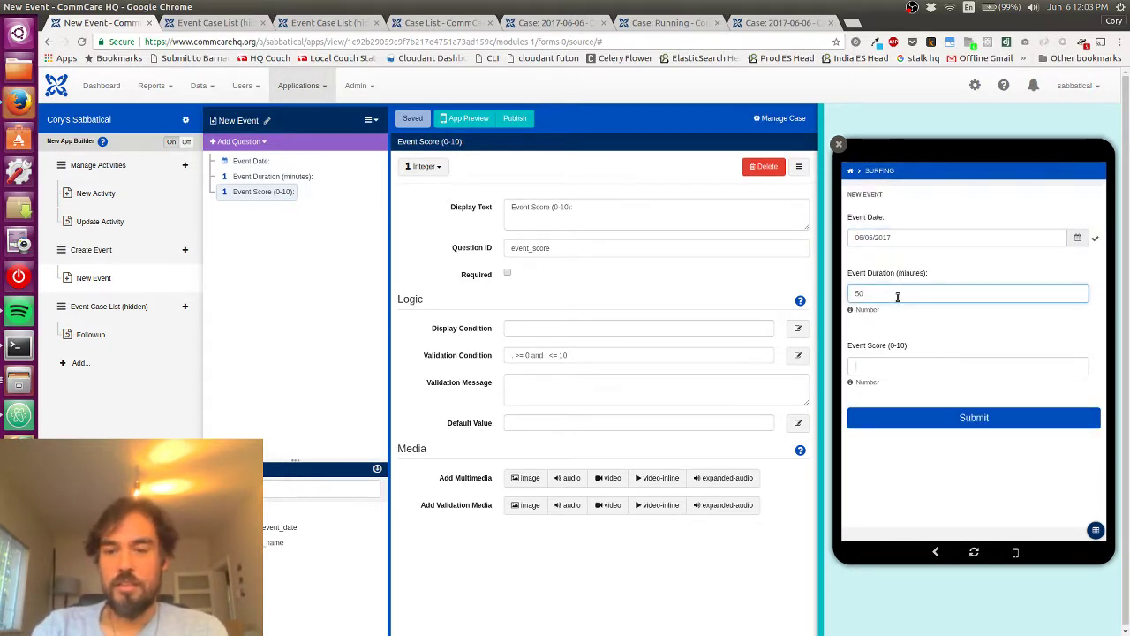
pyautogui.press('Tab')
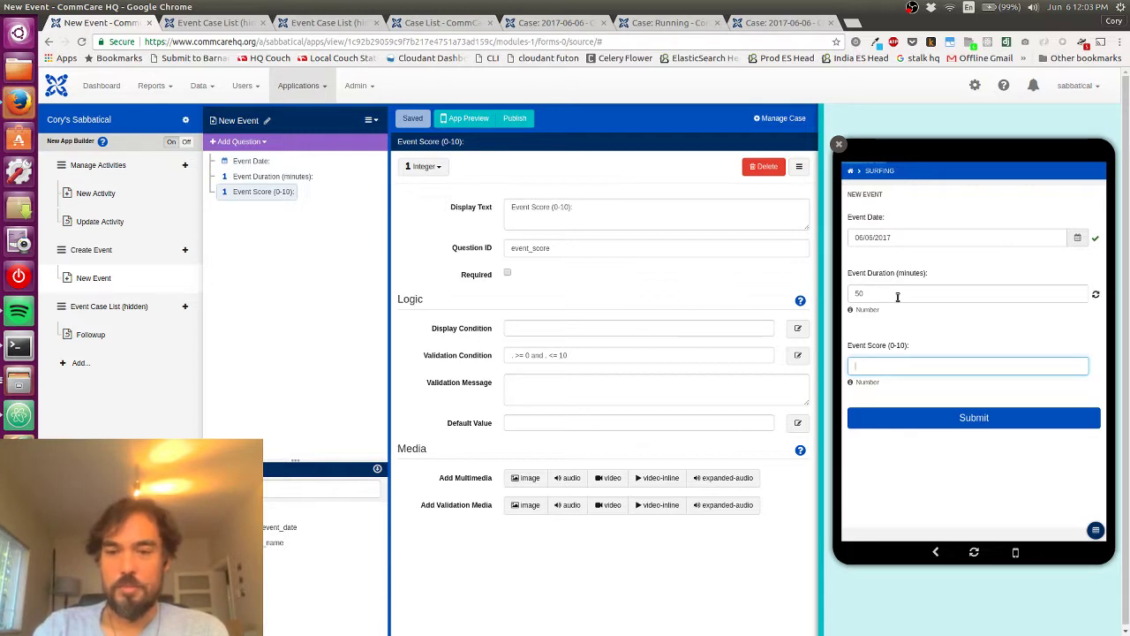
# - Test Event Score values 99, -1 and 8 against the 0–10 validation
pyautogui.press('Tab')
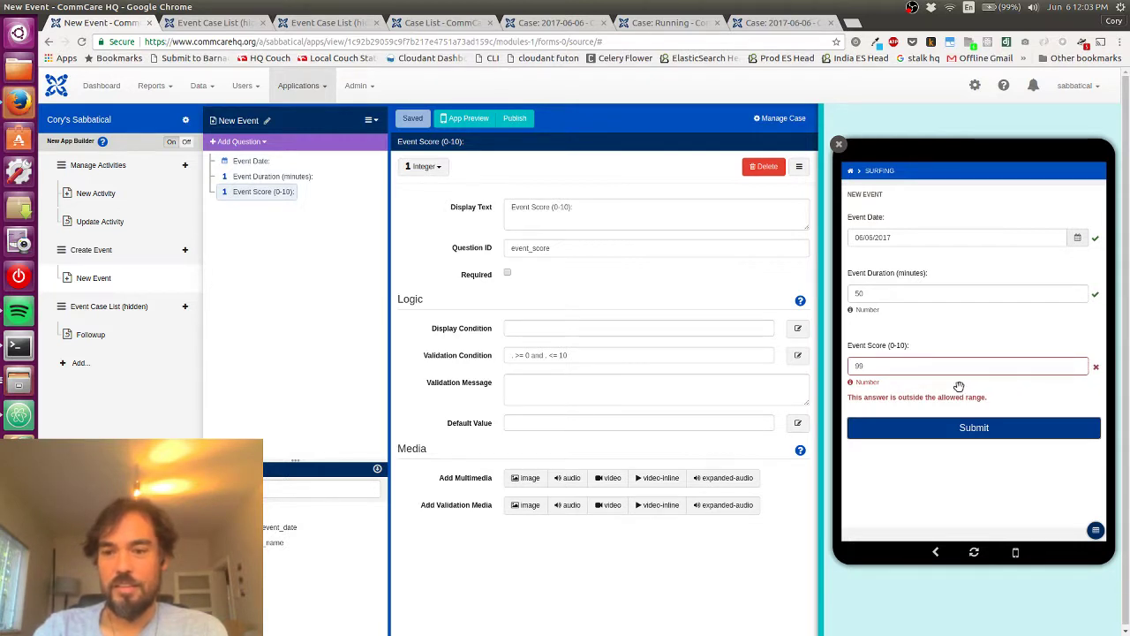
pyautogui.doubleClick(914, 365)
pyautogui.write('-1')
pyautogui.press('Tab')
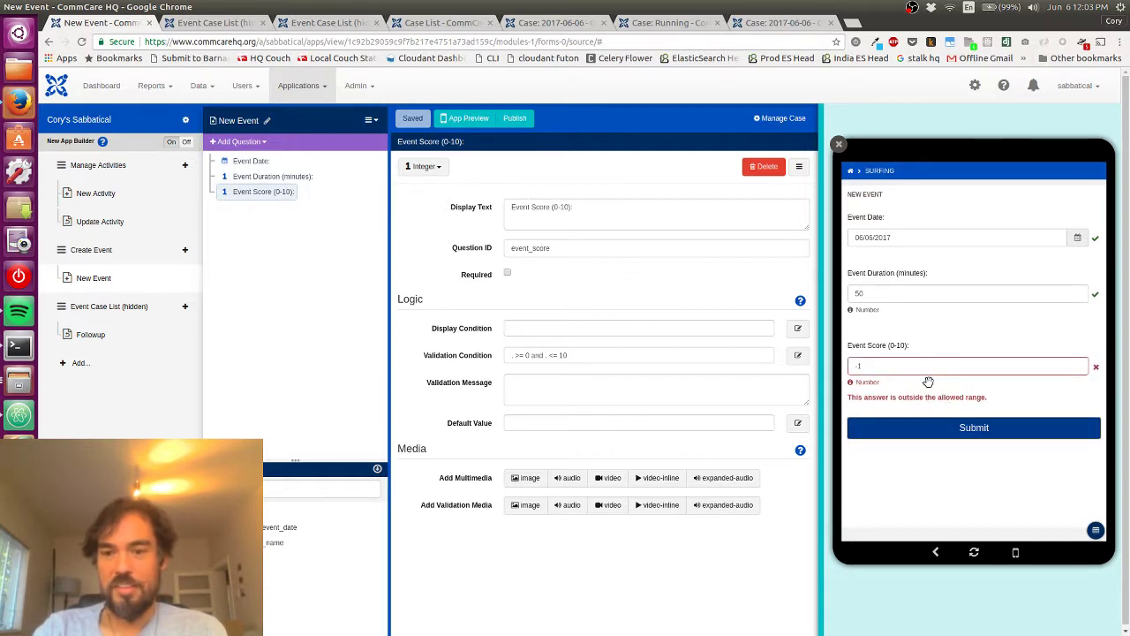
pyautogui.doubleClick(924, 366)
pyautogui.write('8')
pyautogui.press('Tab')
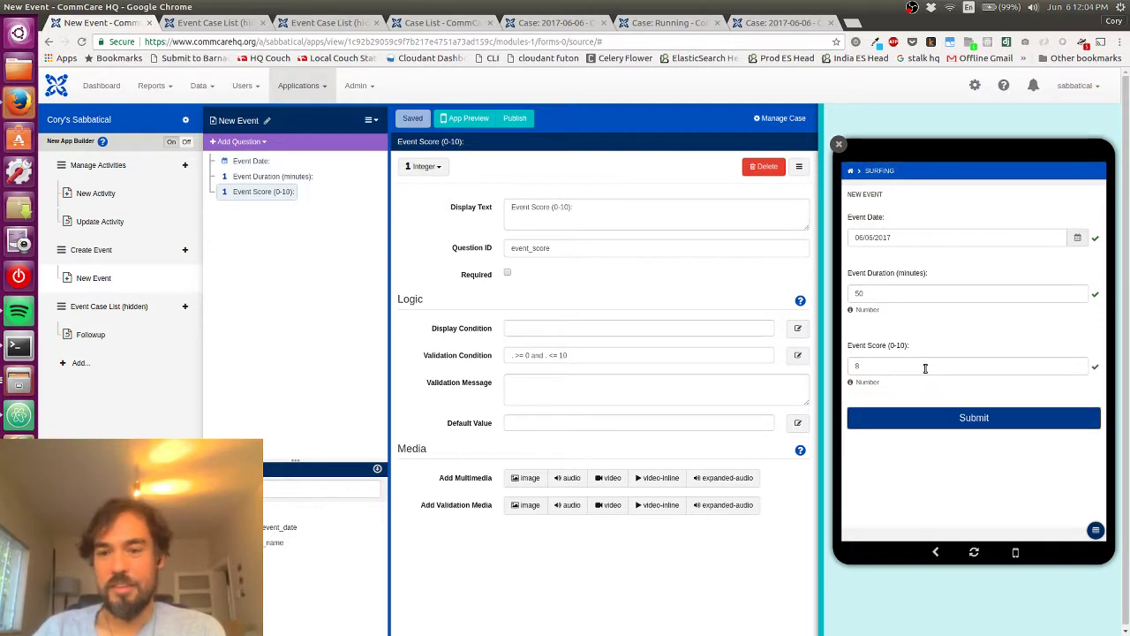
# - Re-enter a score of 99, retype its last digit, and submit the test form
pyautogui.click(926, 368)
pyautogui.press('BackSpace')
pyautogui.write('99')
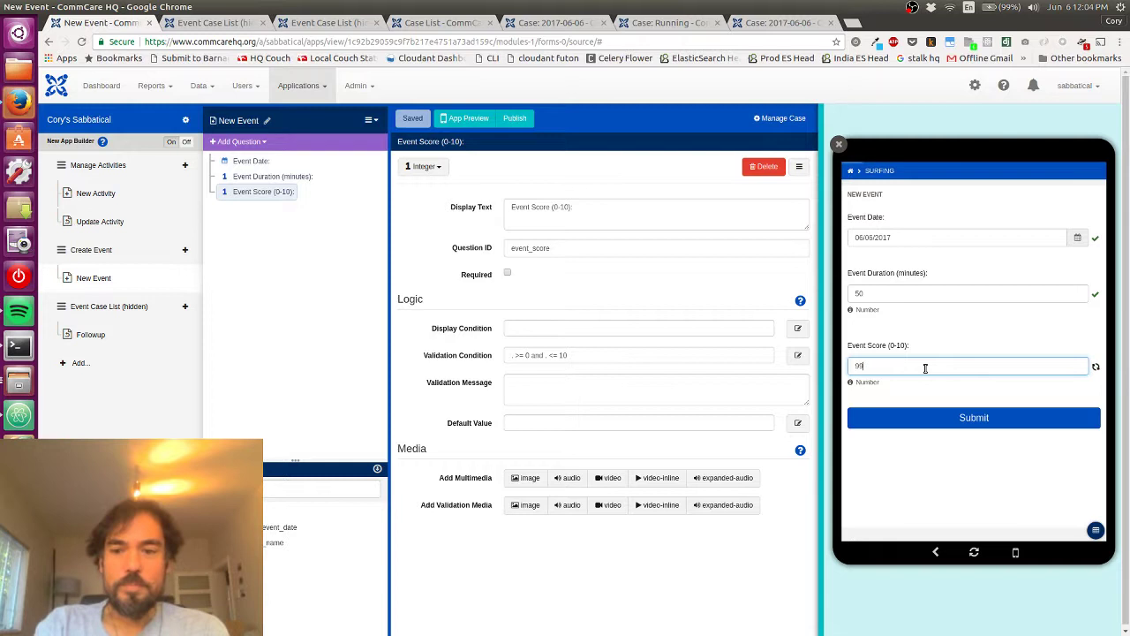
pyautogui.press('Tab')
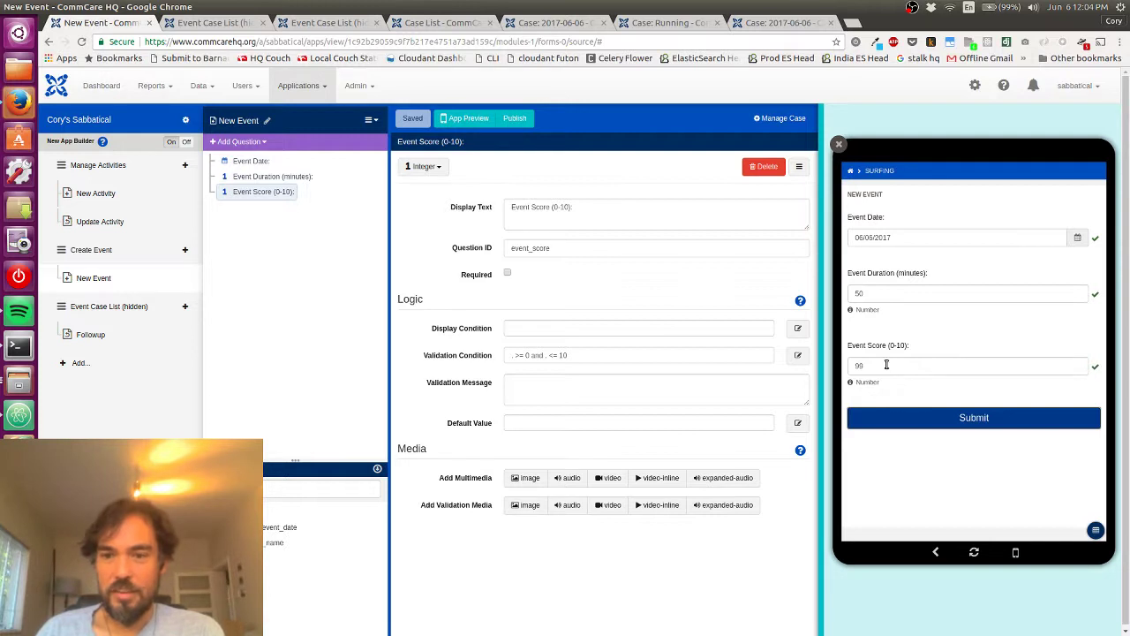
pyautogui.click(892, 364)
pyautogui.press('BackSpace')
pyautogui.write('9')
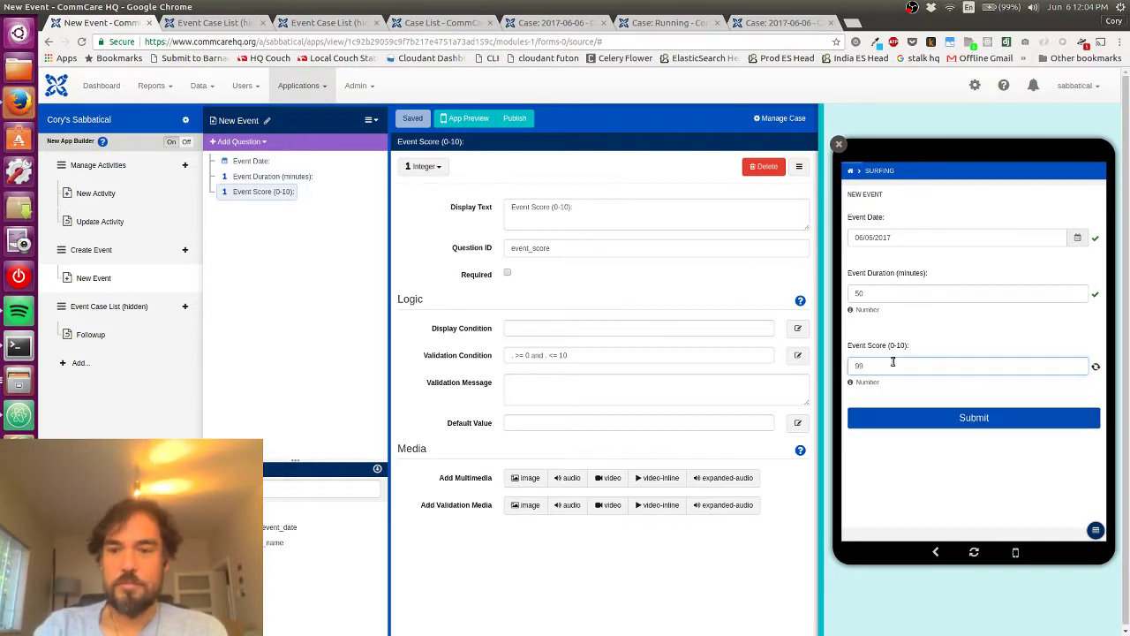
pyautogui.click(901, 415)
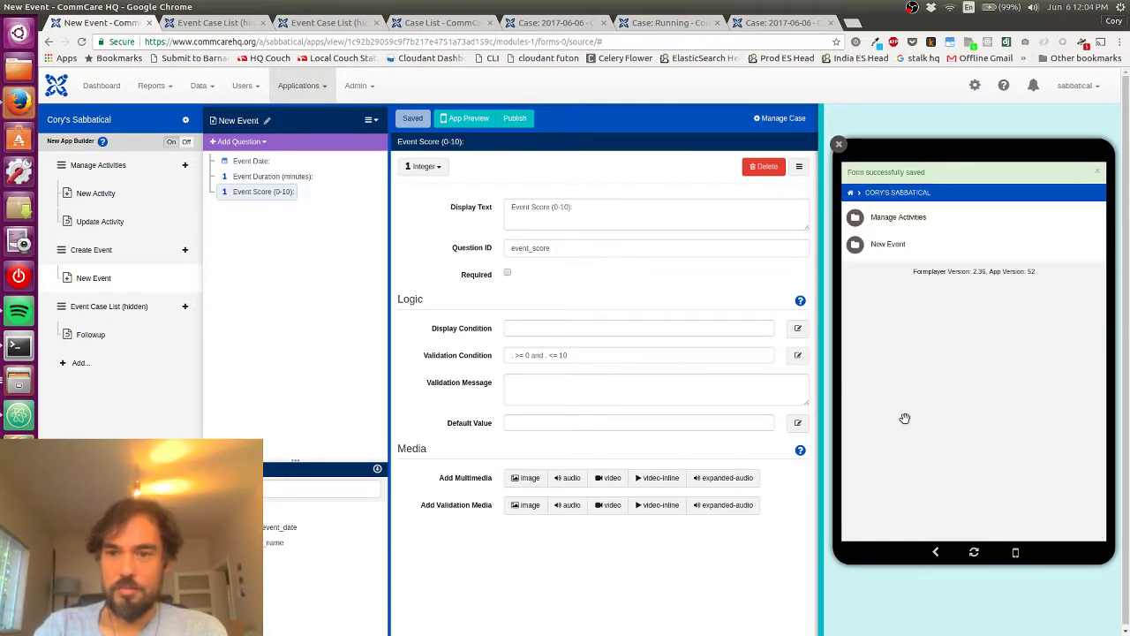
# - Reopen the Surfing New Event form and enter score 99 to see the range warning
pyautogui.click(927, 244)
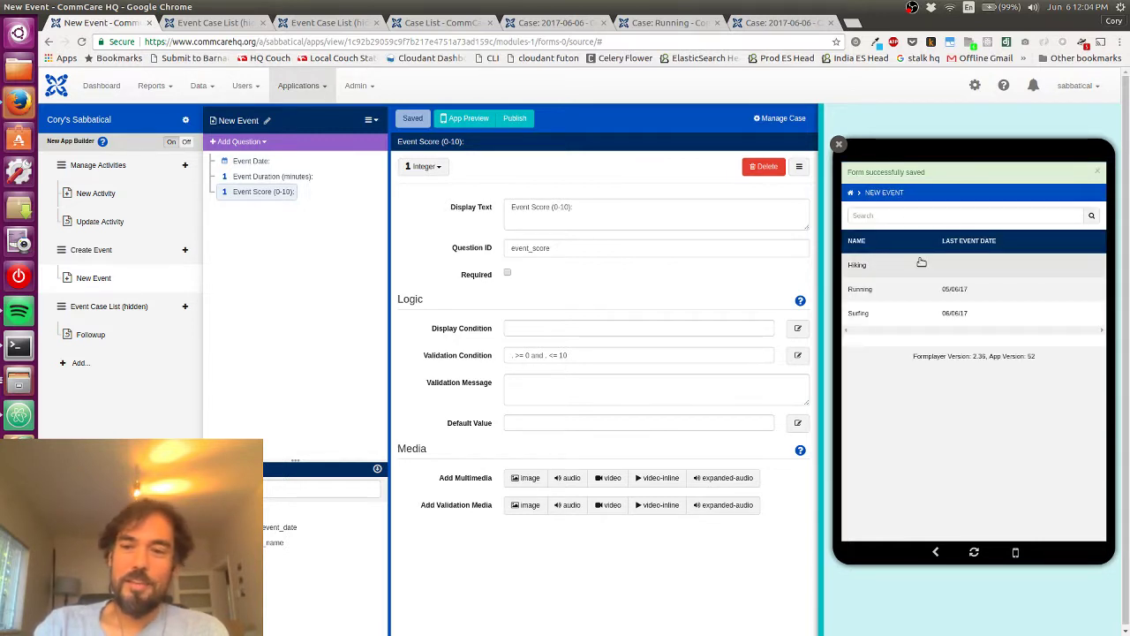
pyautogui.click(905, 314)
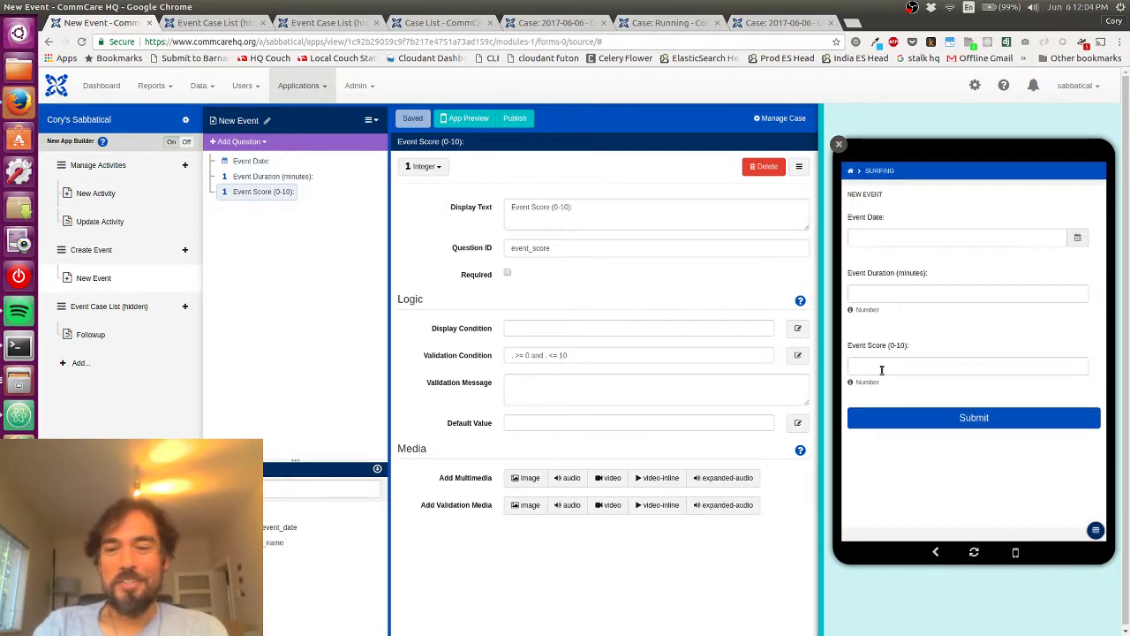
pyautogui.click(881, 369)
pyautogui.write('99')
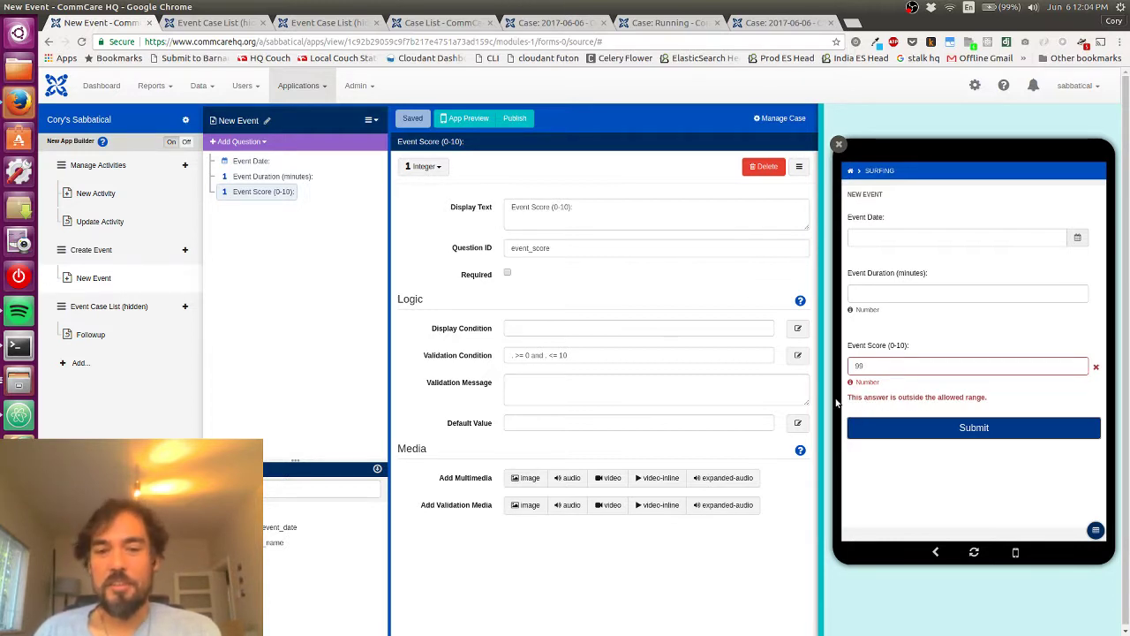
# - Give Event Score the message 'Your score must be a number between 0 and 10.' and save
pyautogui.click(623, 399)
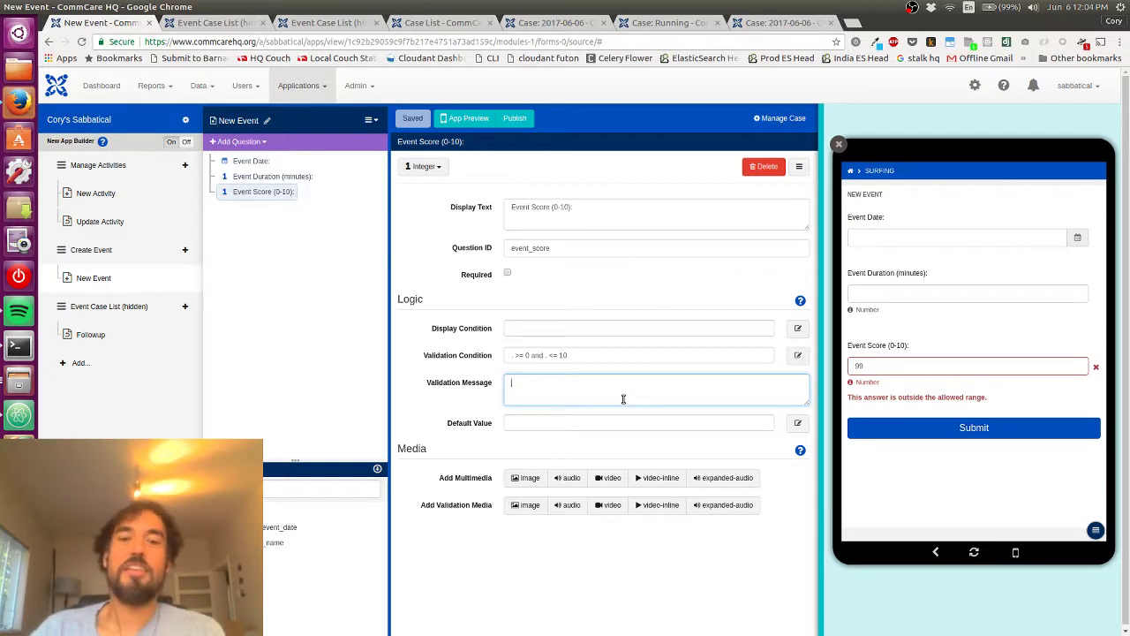
pyautogui.write('This v')
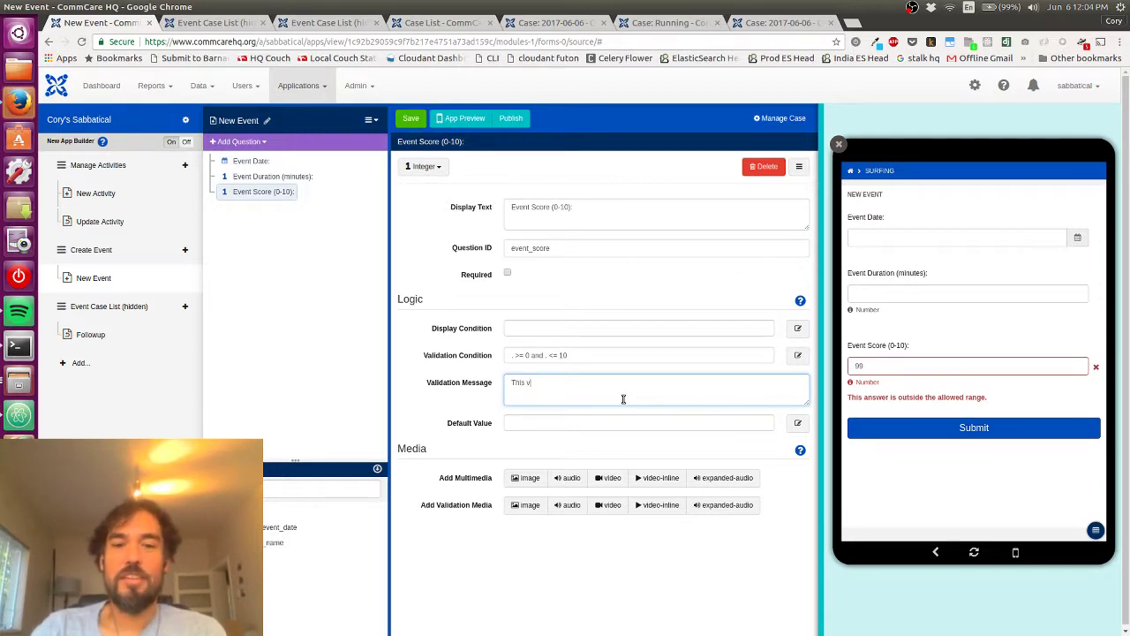
pyautogui.write('alue must be a')
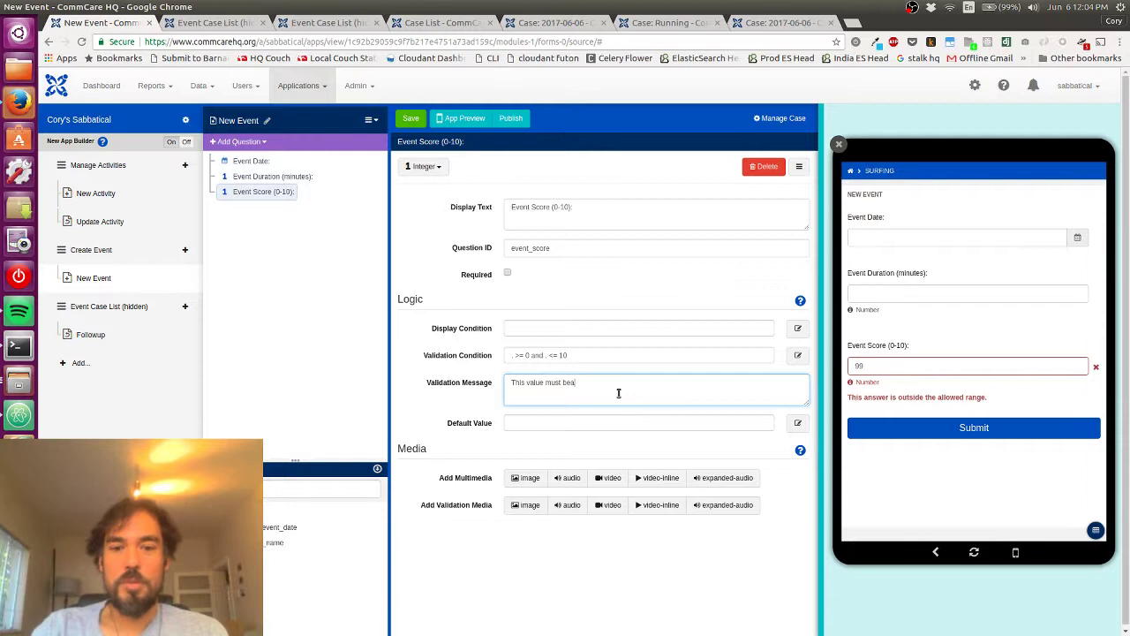
pyautogui.press('BackSpace')
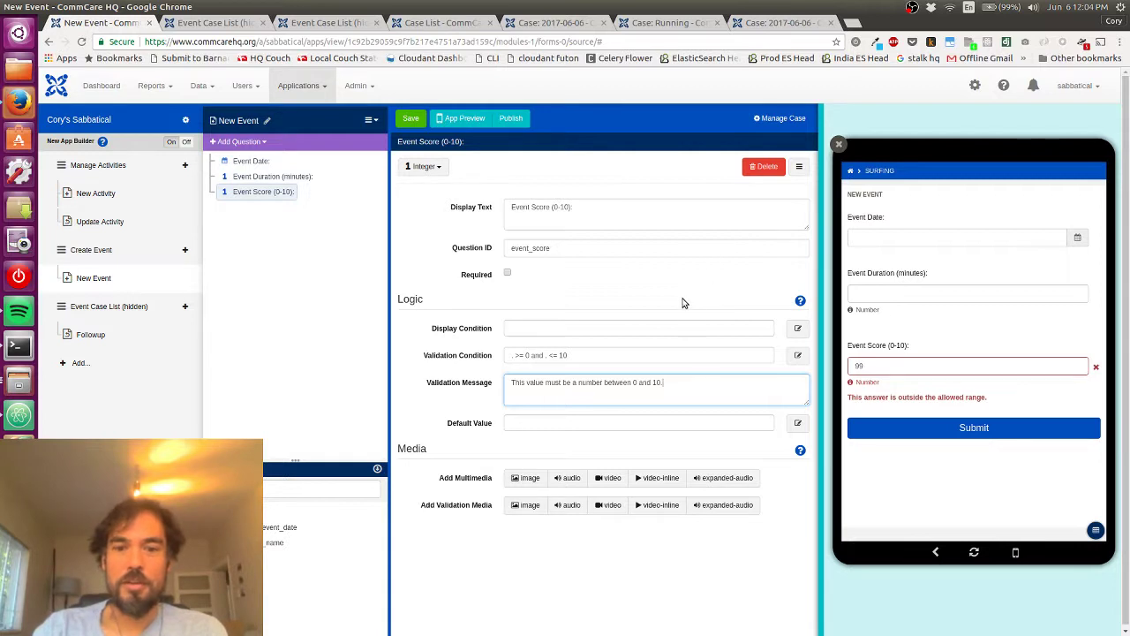
pyautogui.hotkey('ctrl', 'shift', 'Right')
pyautogui.hotkey('ctrl', 'shift', 'Right')
pyautogui.write('Your score')
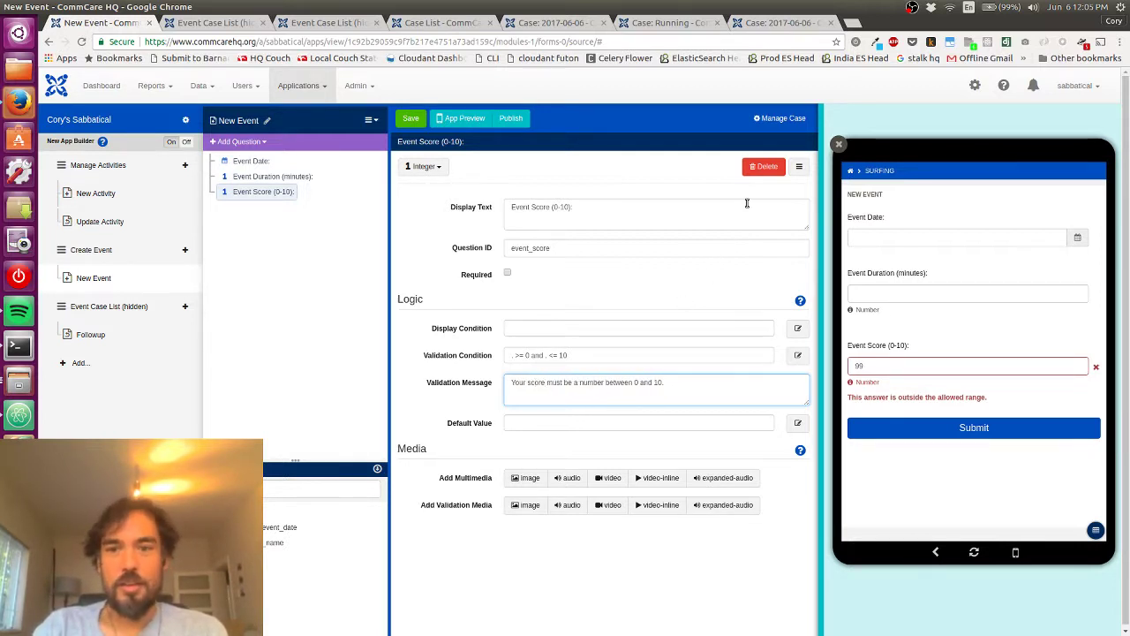
pyautogui.click(408, 119)
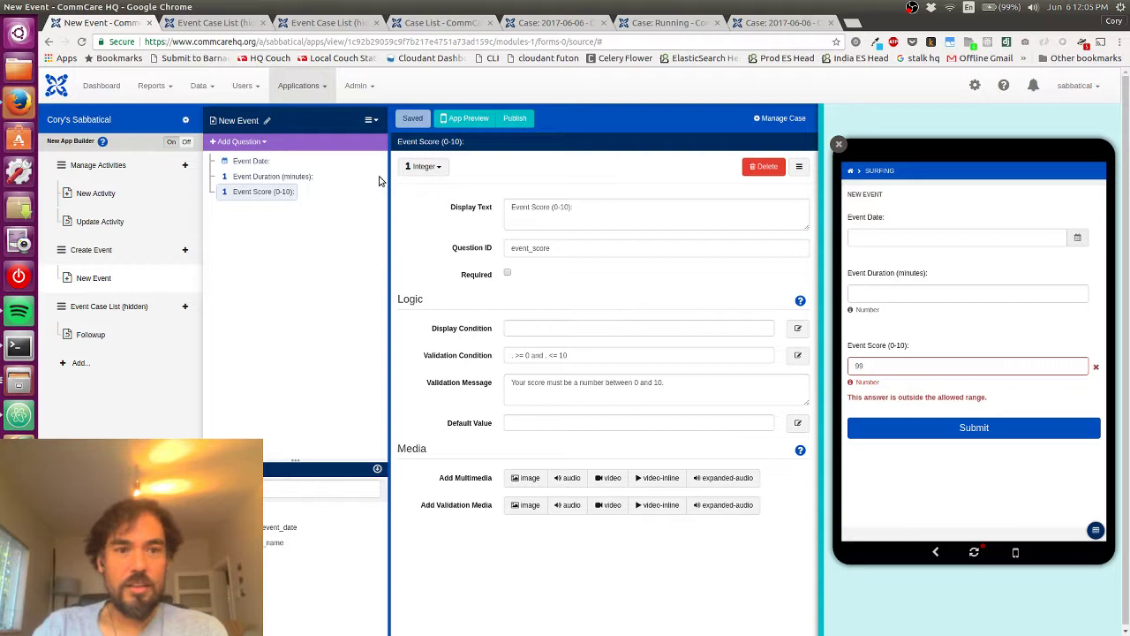
# - Open Event Date's validation expression editor and insert the Event Date question
pyautogui.click(256, 167)
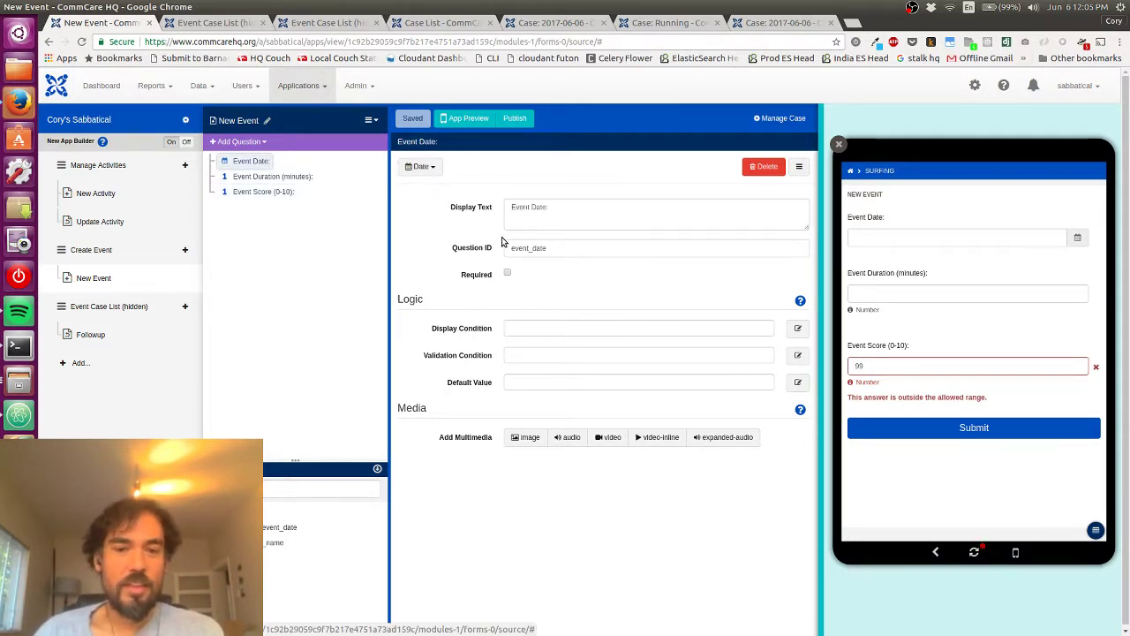
pyautogui.click(519, 351)
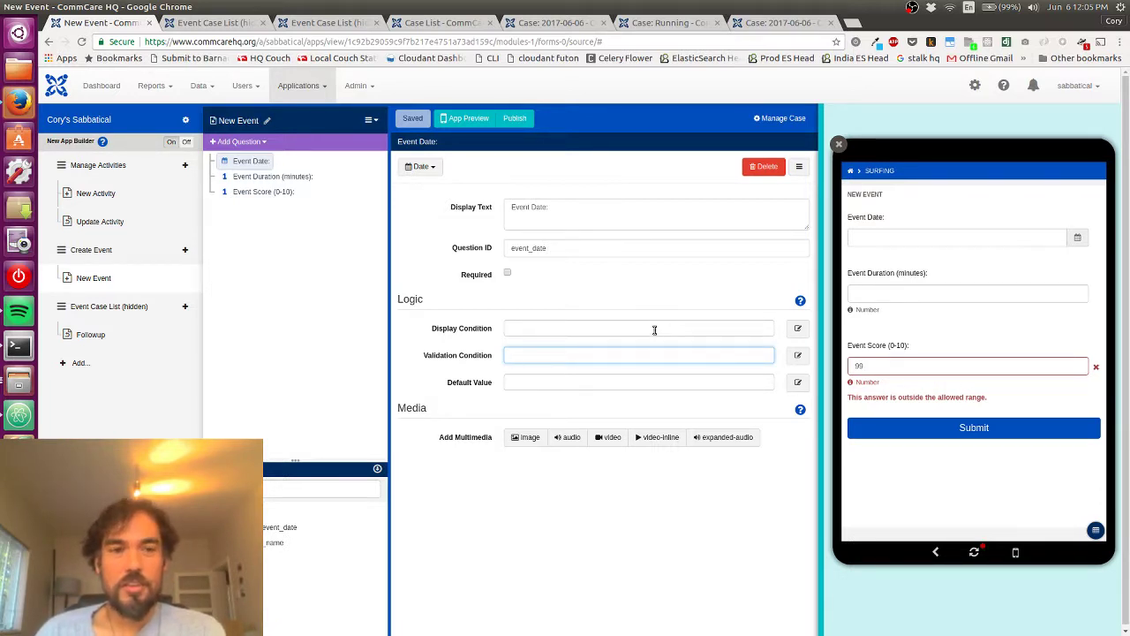
pyautogui.click(798, 359)
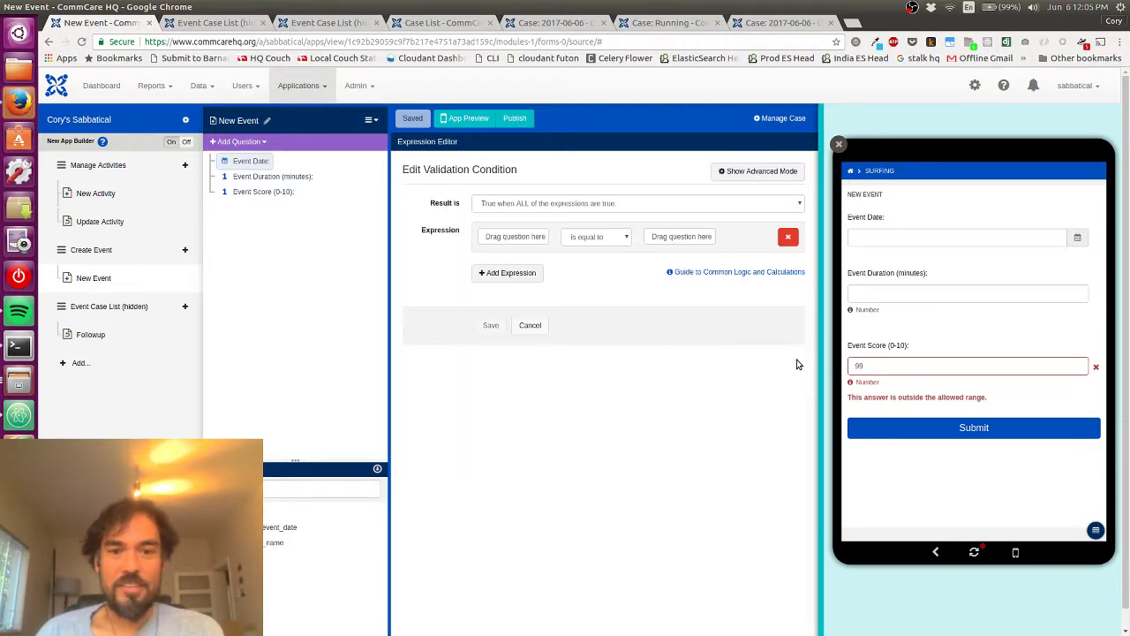
pyautogui.click(503, 235)
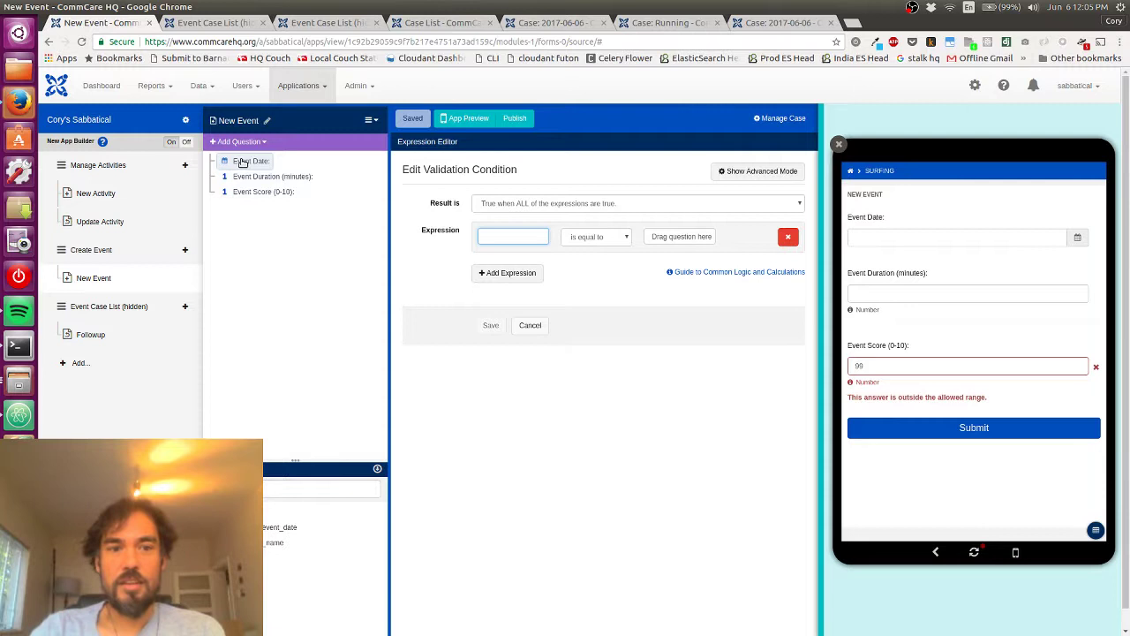
pyautogui.moveTo(233, 160); pyautogui.dragTo(487, 236)
# - Set the comparison to 'less than or equal to' today() and save the condition
pyautogui.click(601, 238)
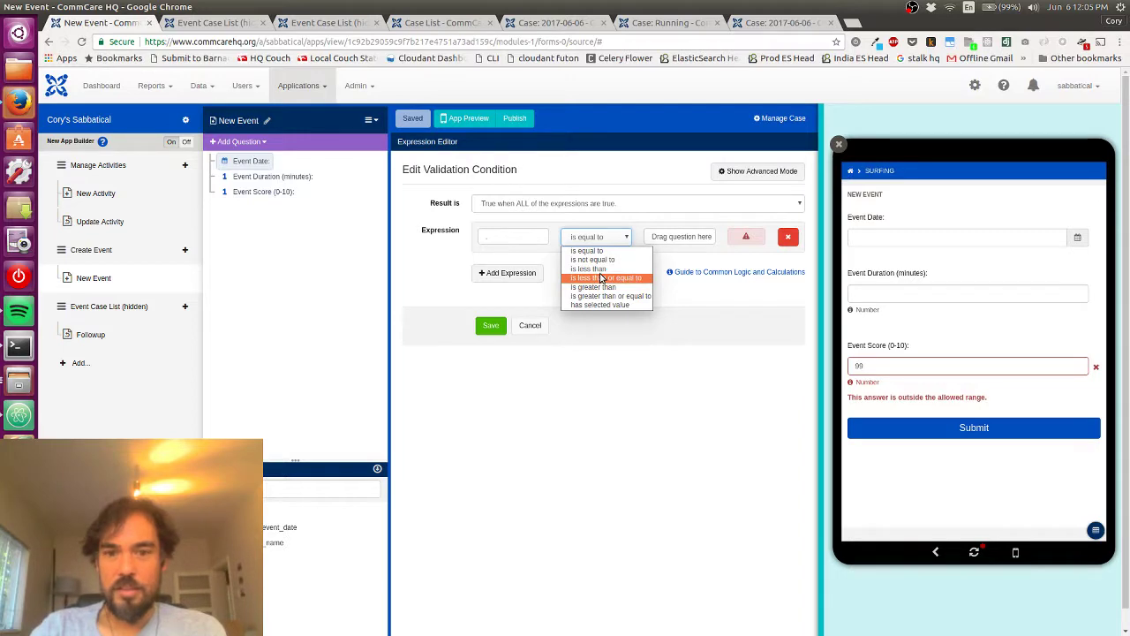
pyautogui.click(600, 278)
pyautogui.click(684, 233)
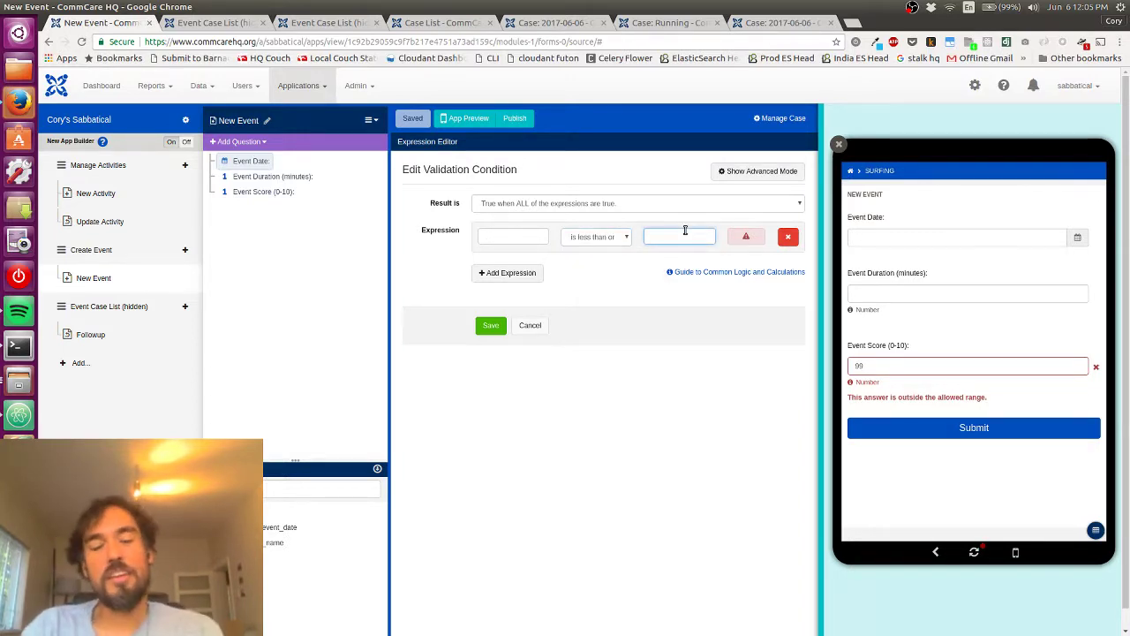
pyautogui.write('1')
pyautogui.write('oday')
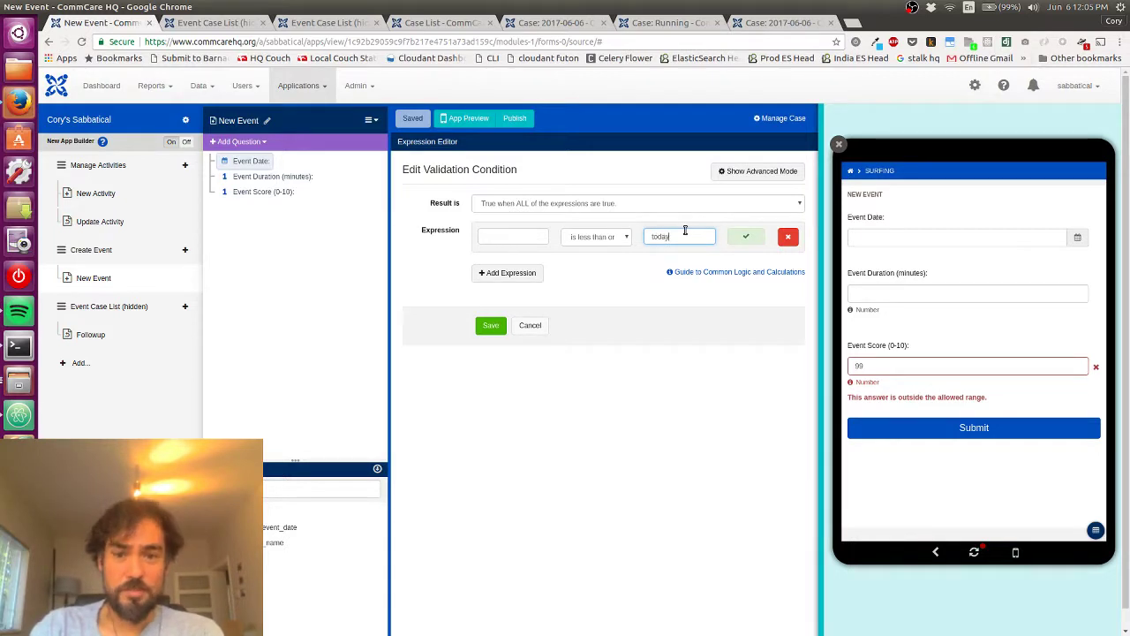
pyautogui.write('()')
pyautogui.press('Tab')
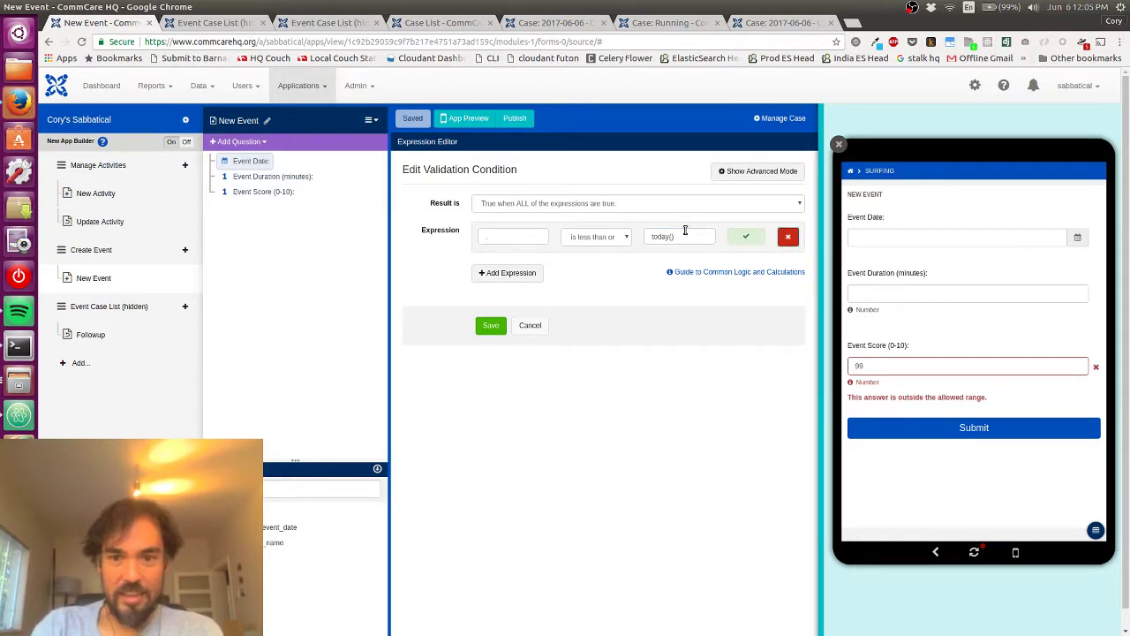
pyautogui.middleClick(694, 275)
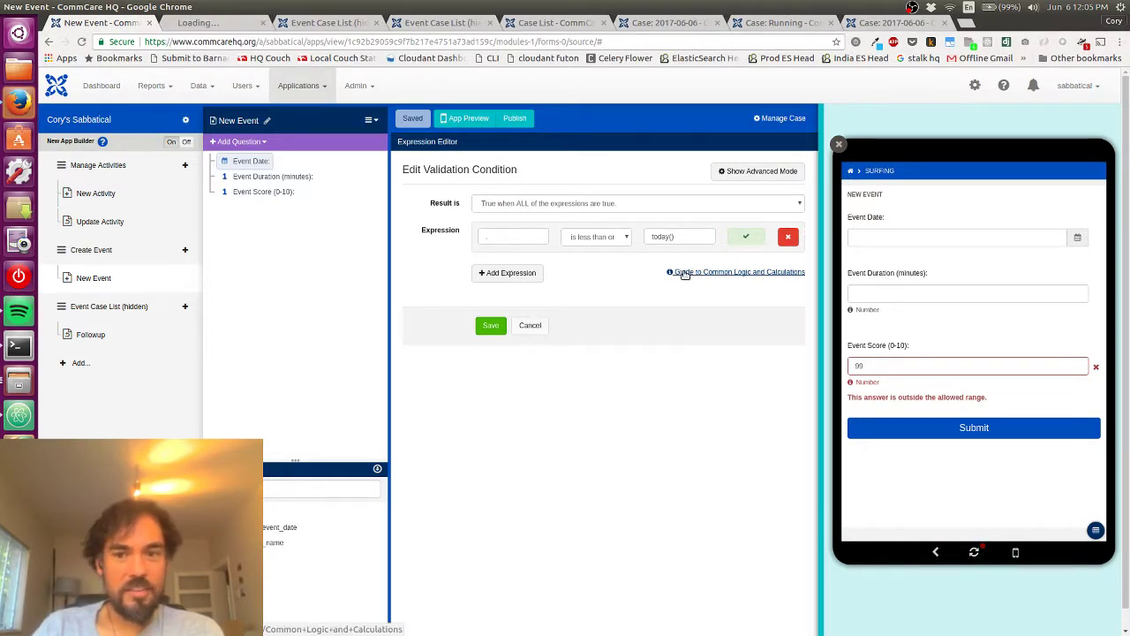
pyautogui.click(492, 326)
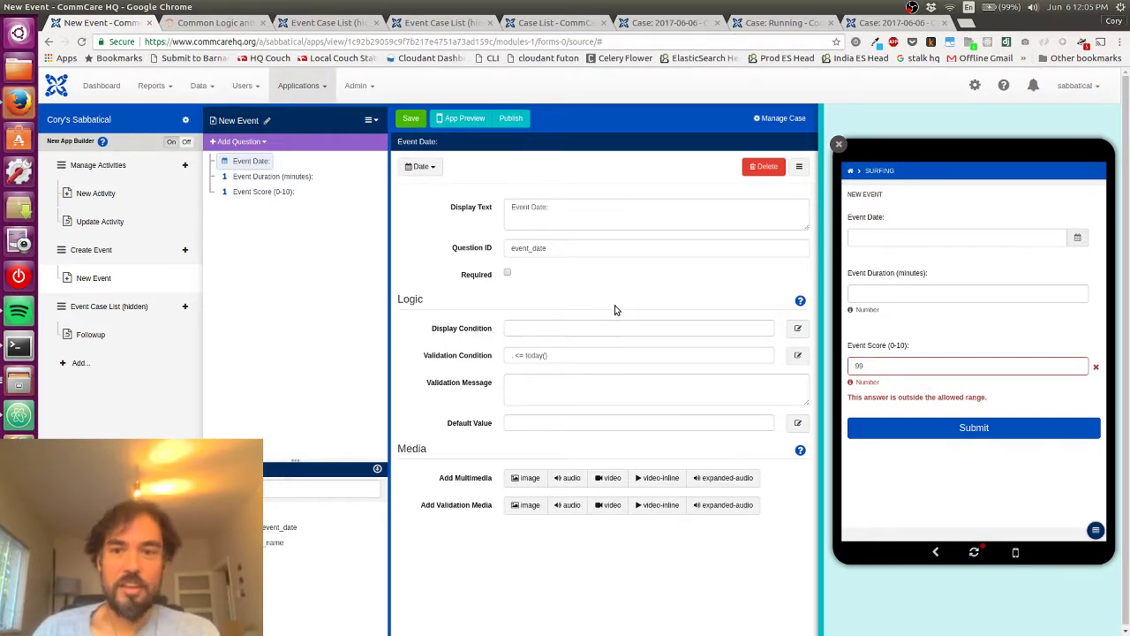
# - Save the form, reload App Preview and open New Event for the Surfing case
pyautogui.click(411, 118)
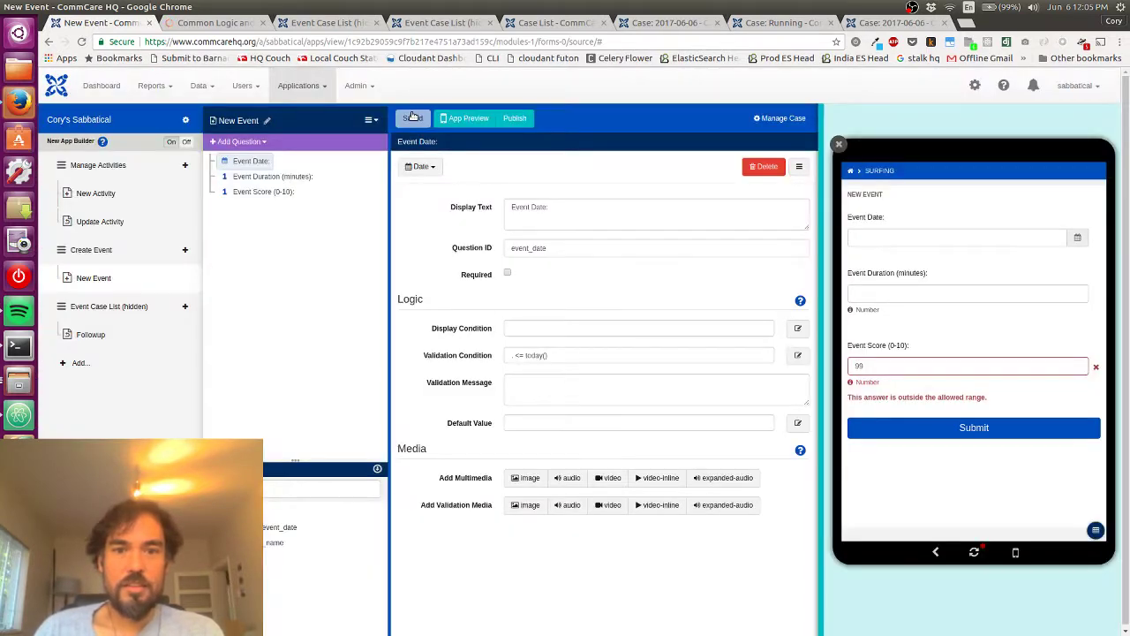
pyautogui.click(975, 551)
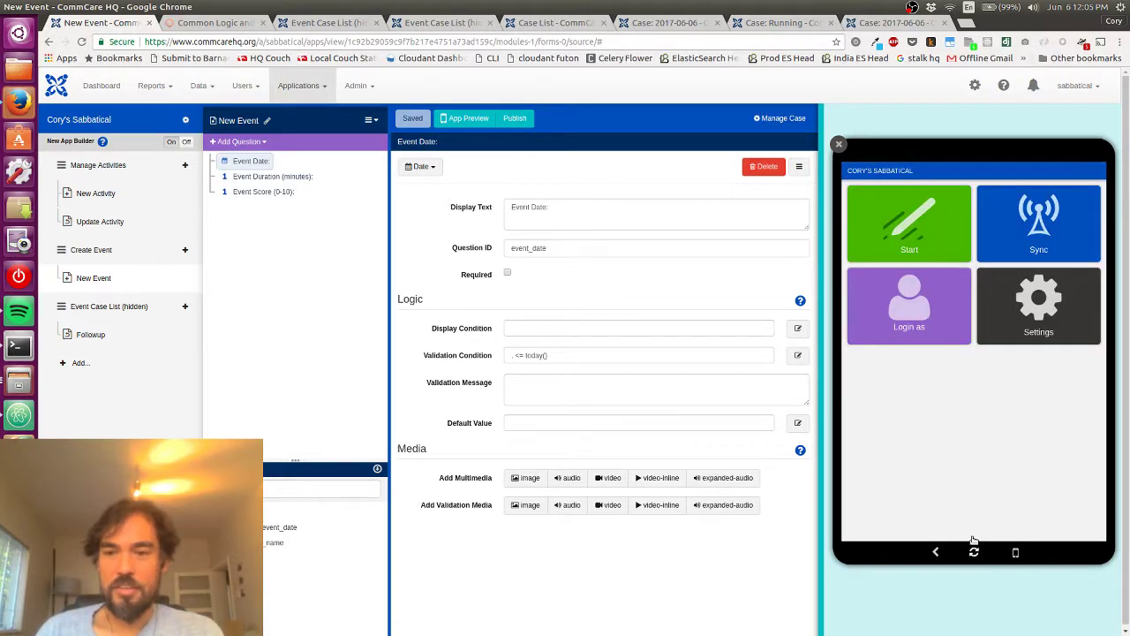
pyautogui.click(924, 253)
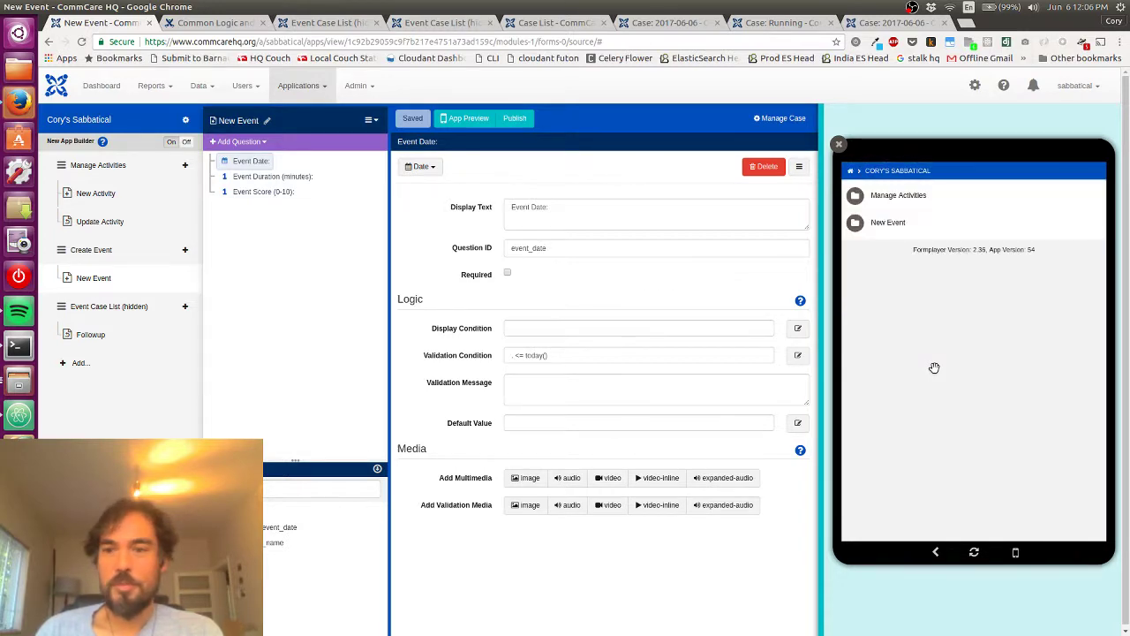
pyautogui.click(907, 224)
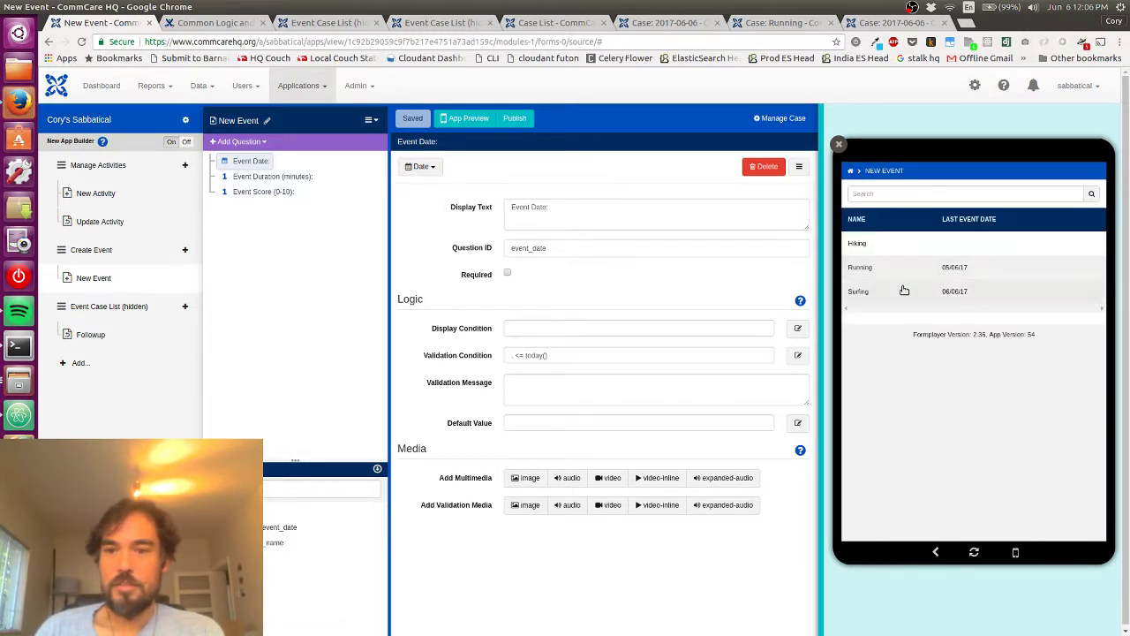
pyautogui.click(904, 290)
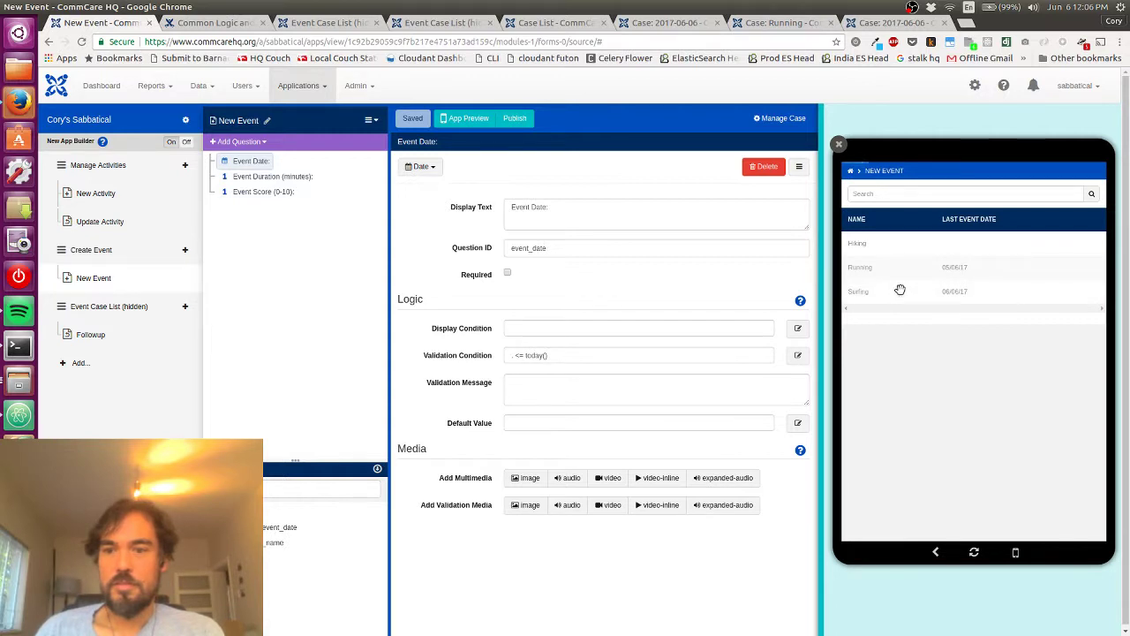
# - Enter Event Date 06/14/2017 and Event Score 99 to trigger both validation errors
pyautogui.click(913, 235)
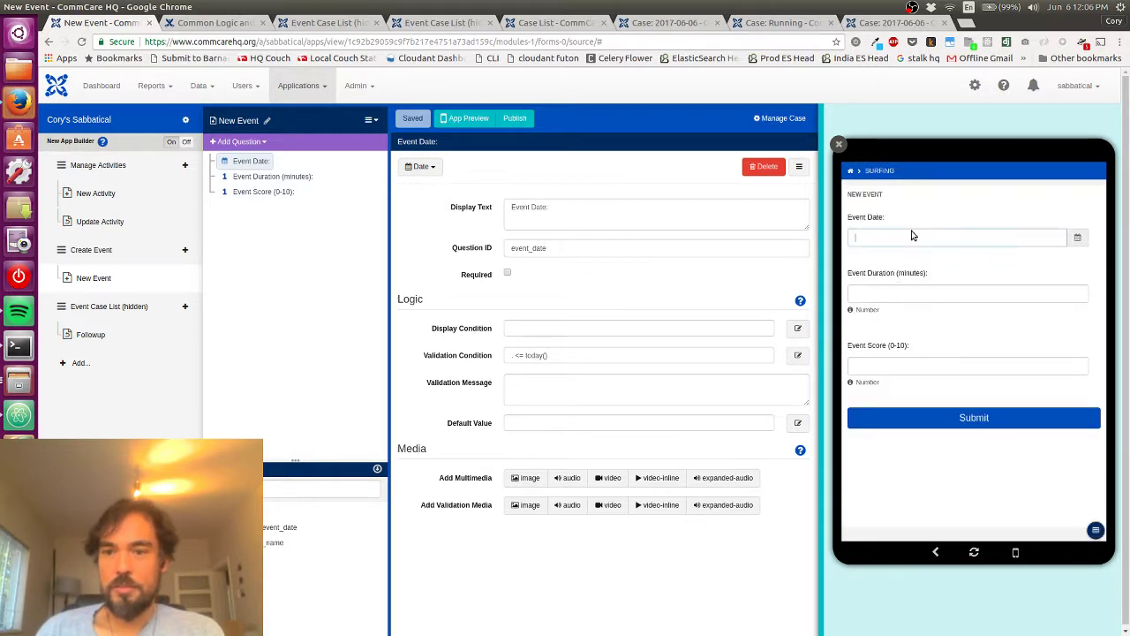
pyautogui.click(983, 256)
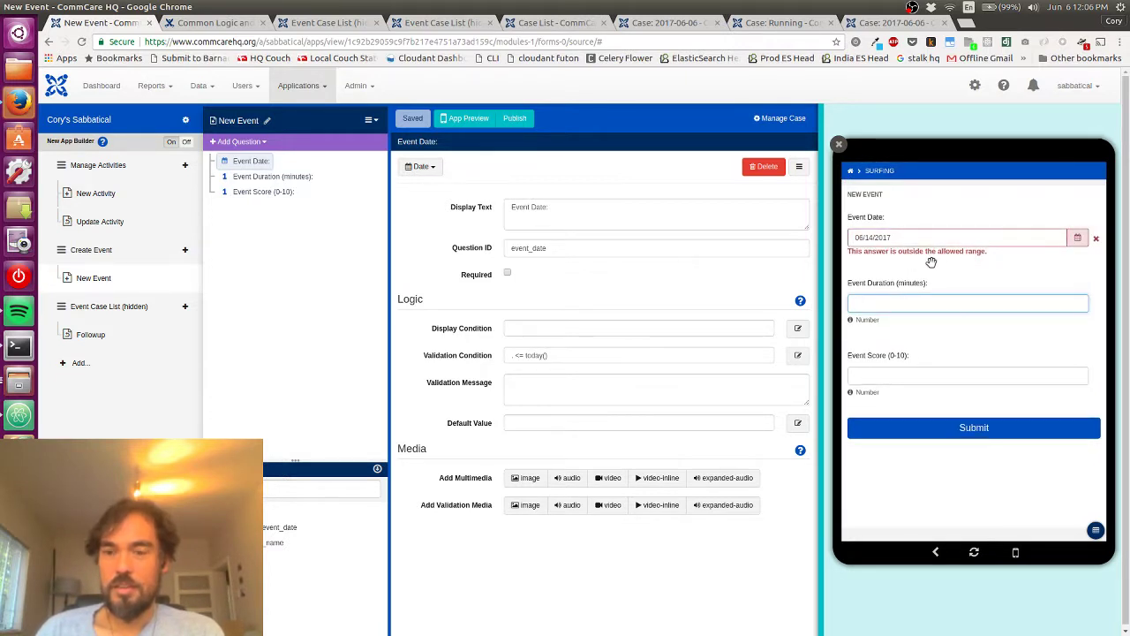
pyautogui.click(891, 371)
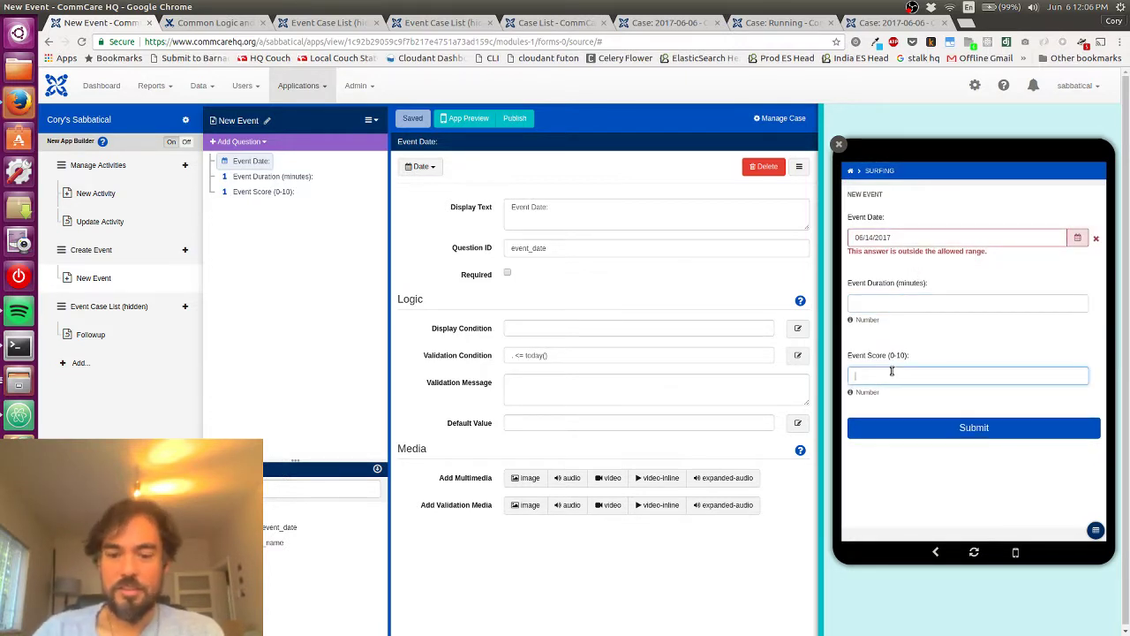
pyautogui.write('99')
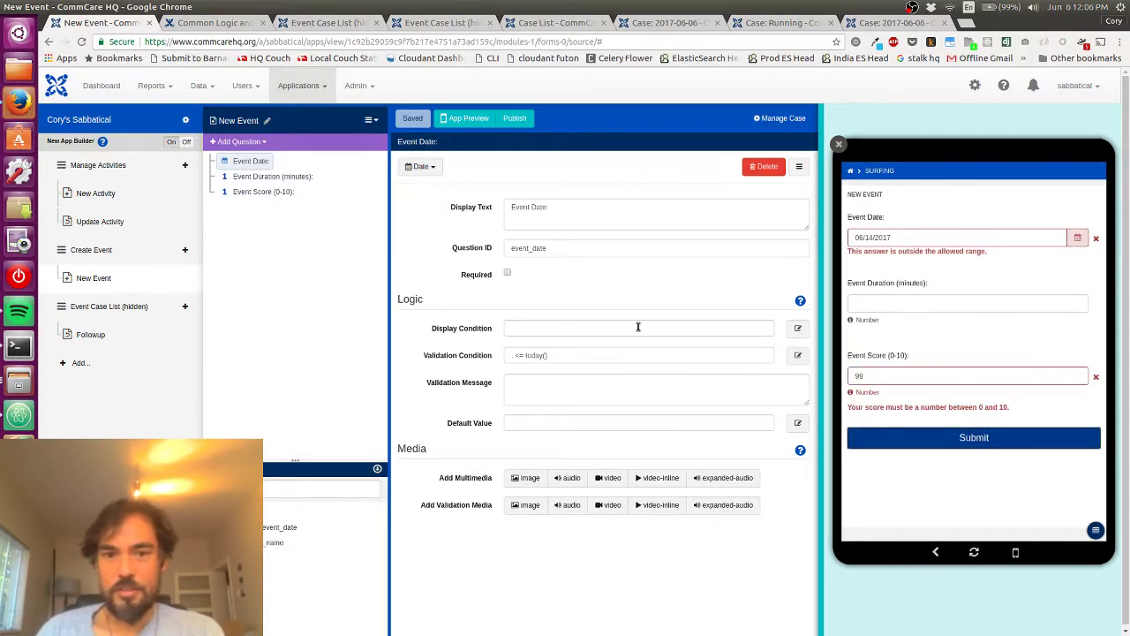
# - Give Event Date the message 'You can't log events in the future. Who are you, Marty McFly?' and save
pyautogui.click(603, 388)
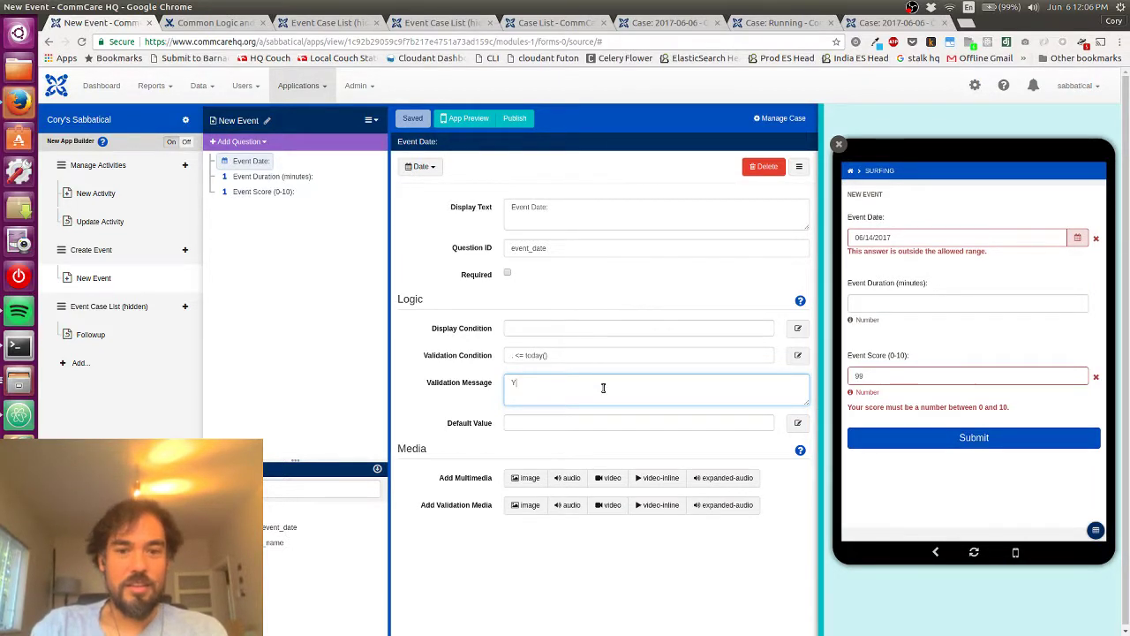
pyautogui.write("You can't ")
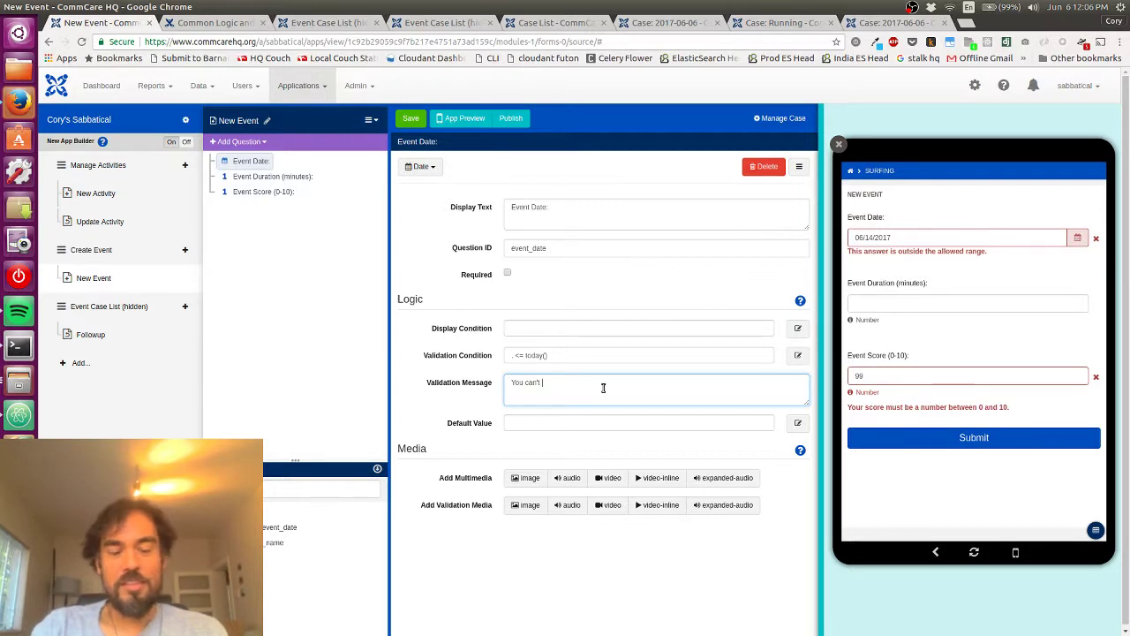
pyautogui.write('log e')
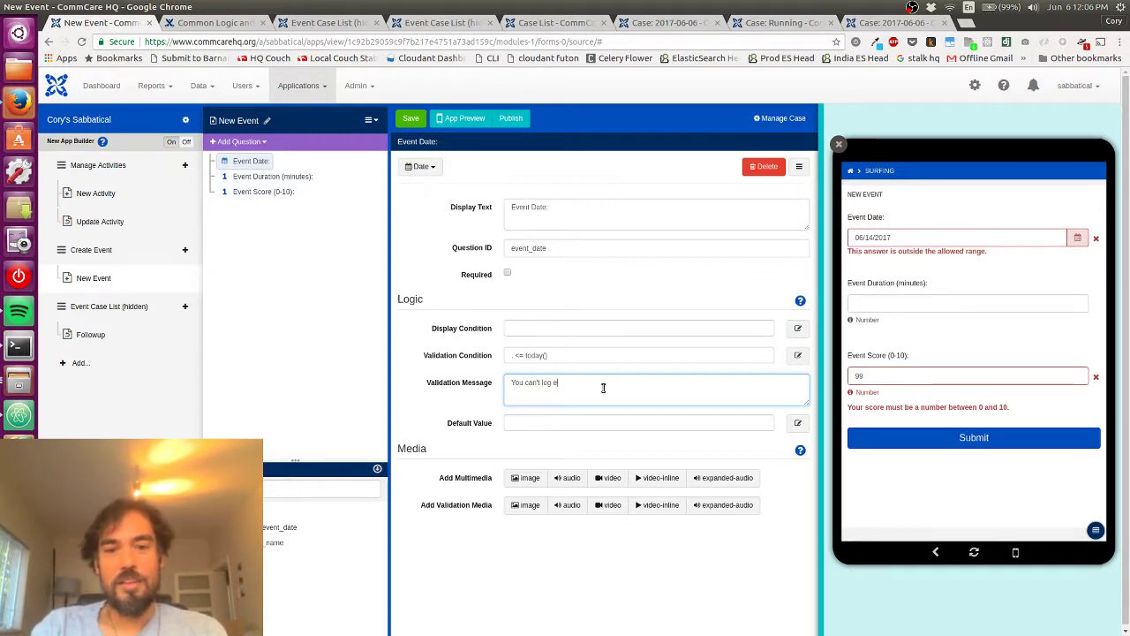
pyautogui.write('og events in the future')
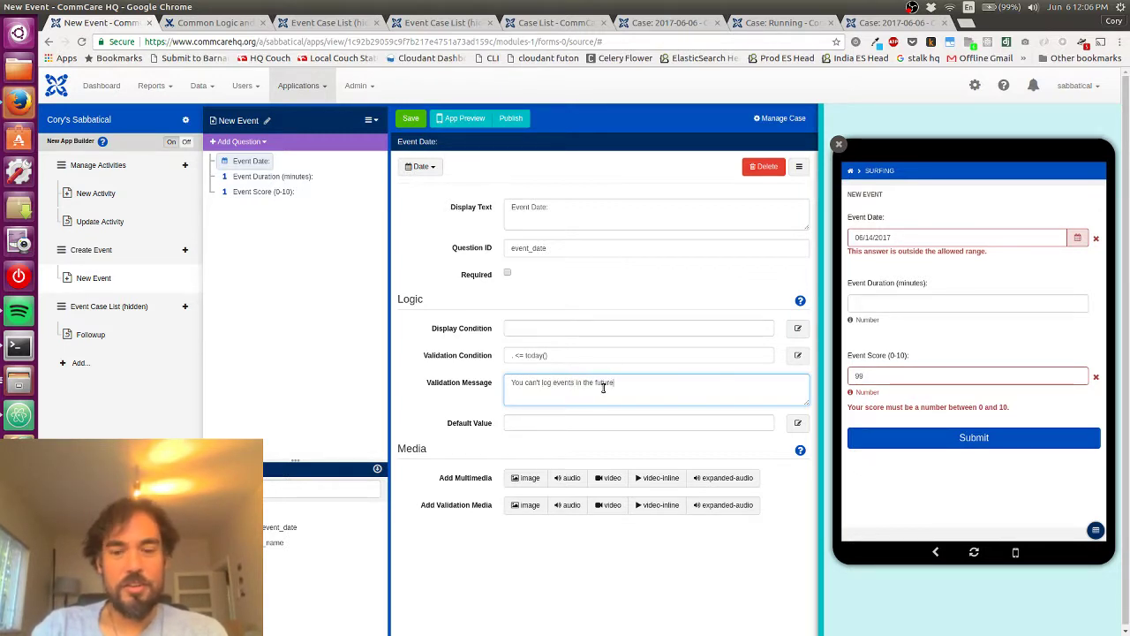
pyautogui.write('. Who are you, MartyMc')
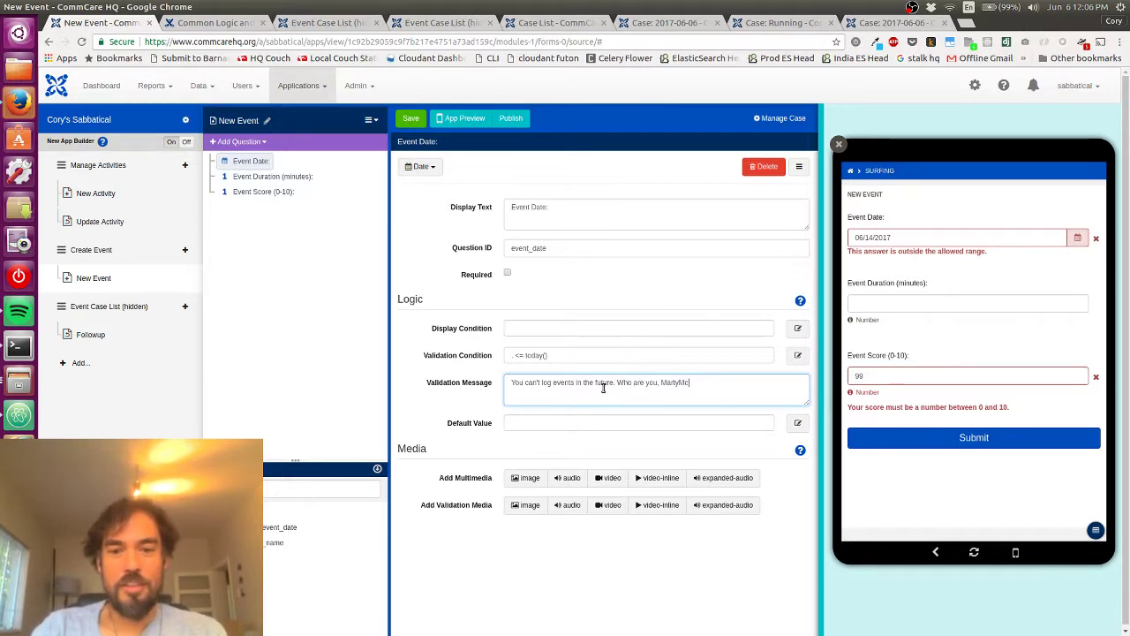
pyautogui.write('Fly?')
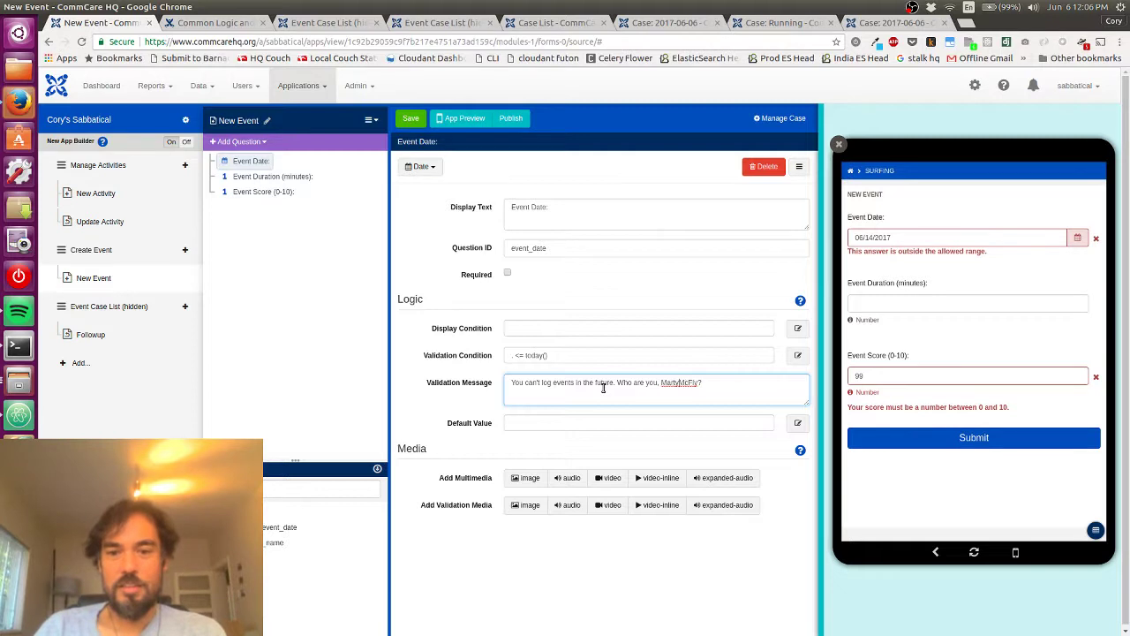
pyautogui.press('Left')
pyautogui.press('Left')
pyautogui.press('Left')
pyautogui.press('Left')
pyautogui.press('Left')
pyautogui.press('Left')
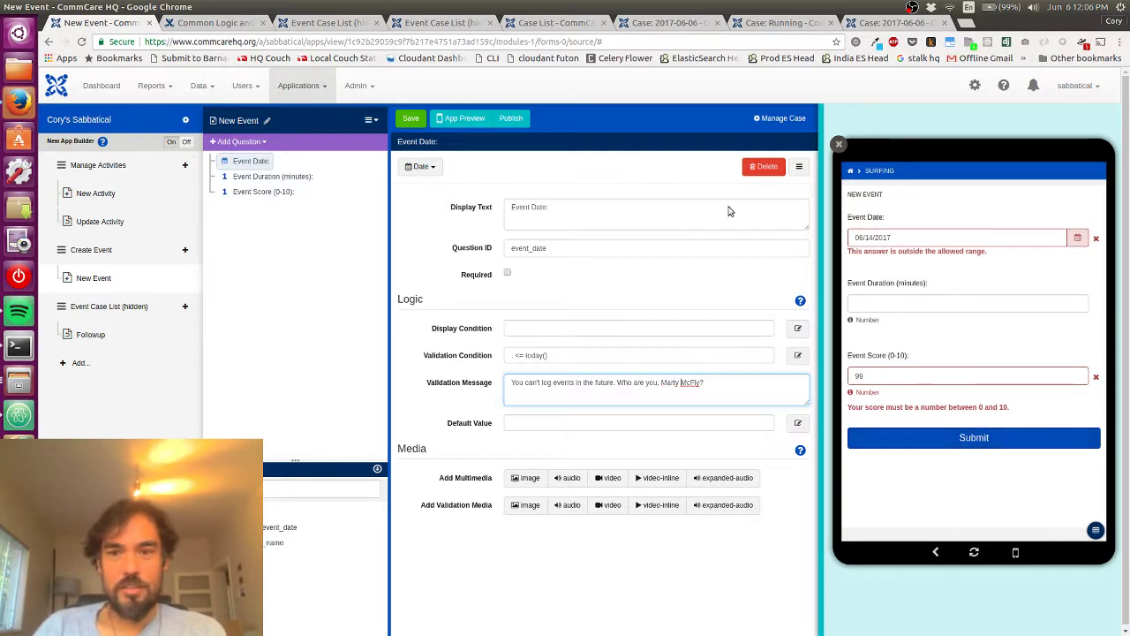
pyautogui.press('Tab')
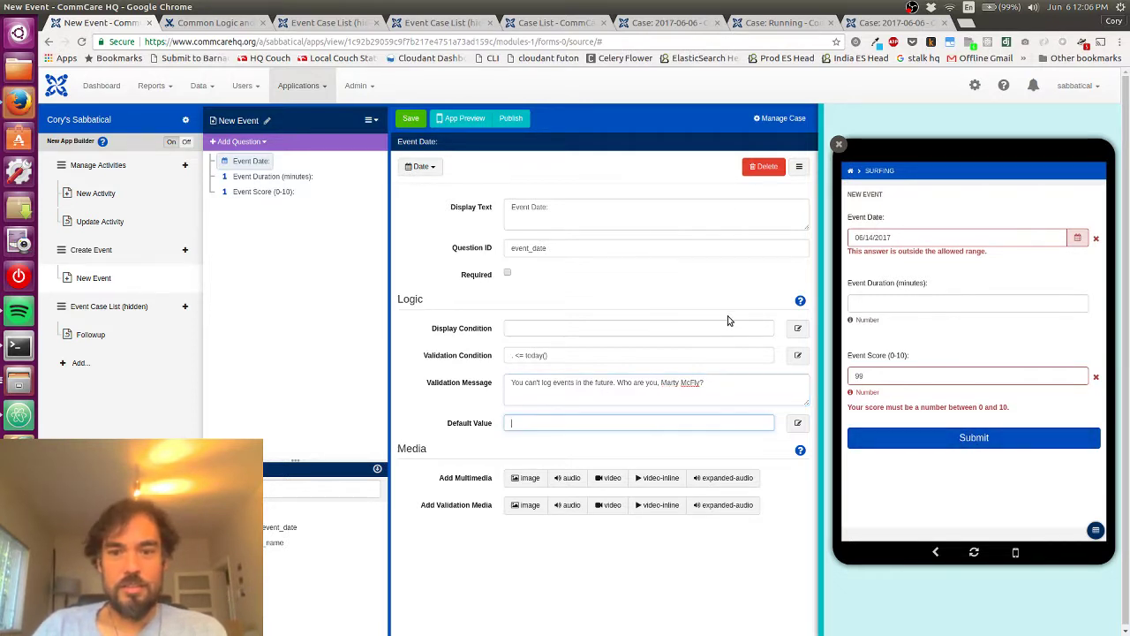
pyautogui.click(408, 118)
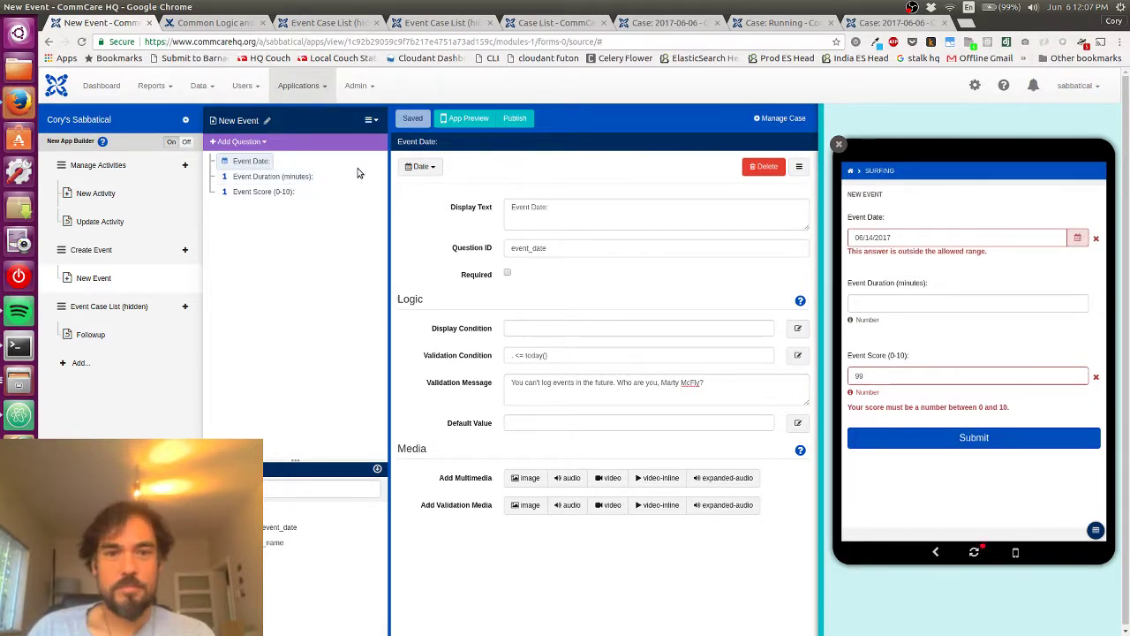
# - Once the New Event form save completes, bring the OBS recorder window to the front
pyautogui.hotkey('alt', 'Tab')
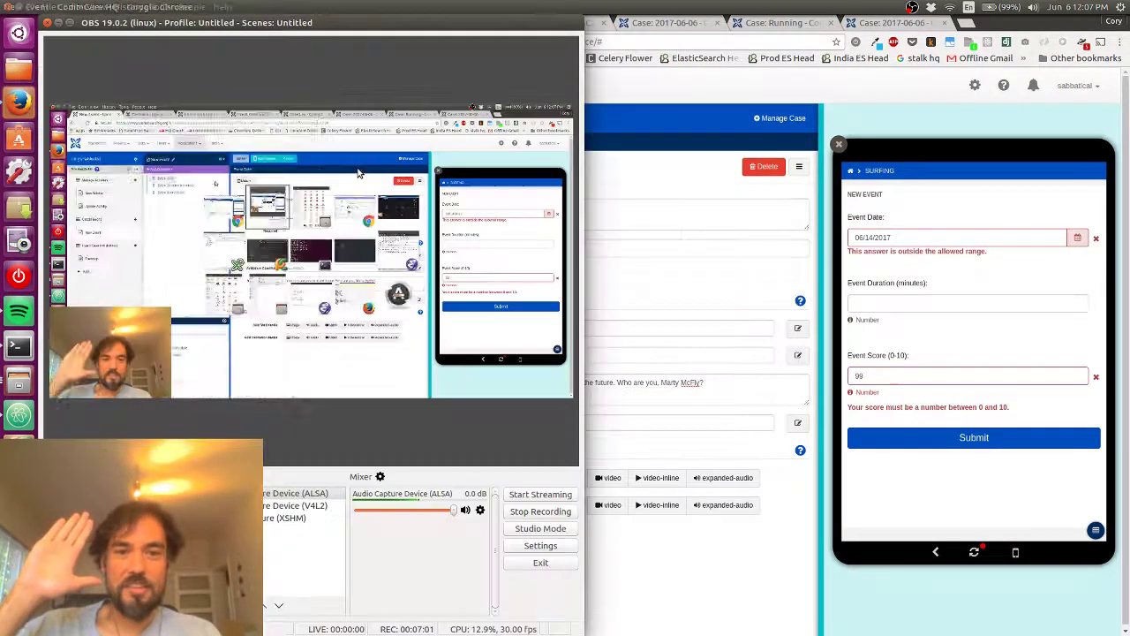